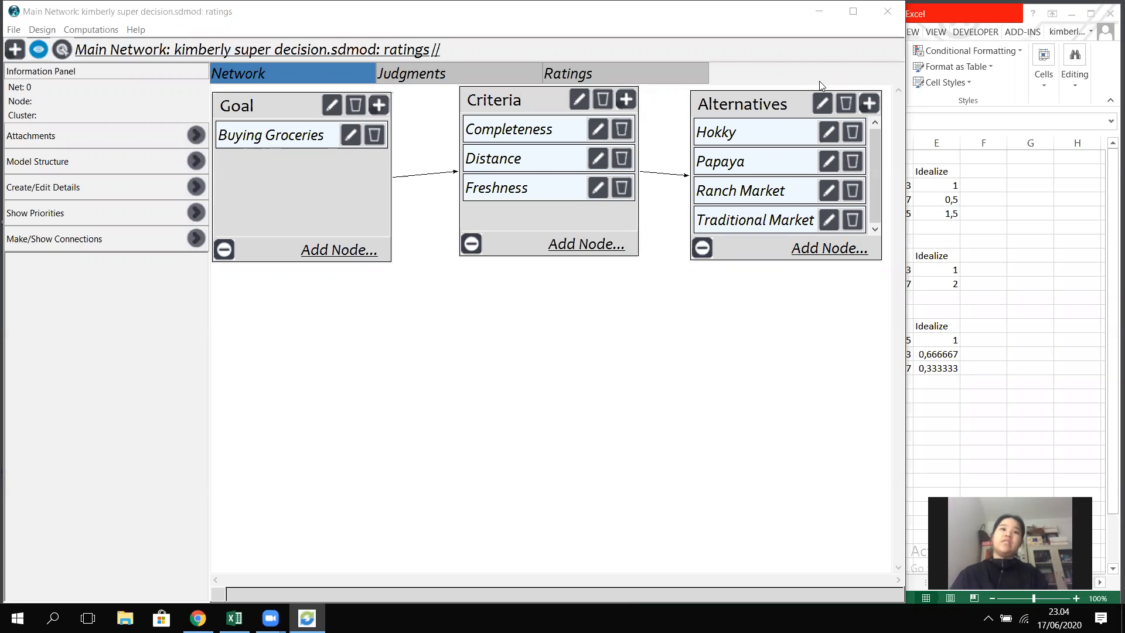
Rearrange the Goal, Criteria and Alternatives clusters so that they sit aligned in one row with even gaps.
left_click_drag(286, 111, 303, 108)
left_click_drag(534, 110, 537, 119)
left_click_drag(779, 105, 746, 111)
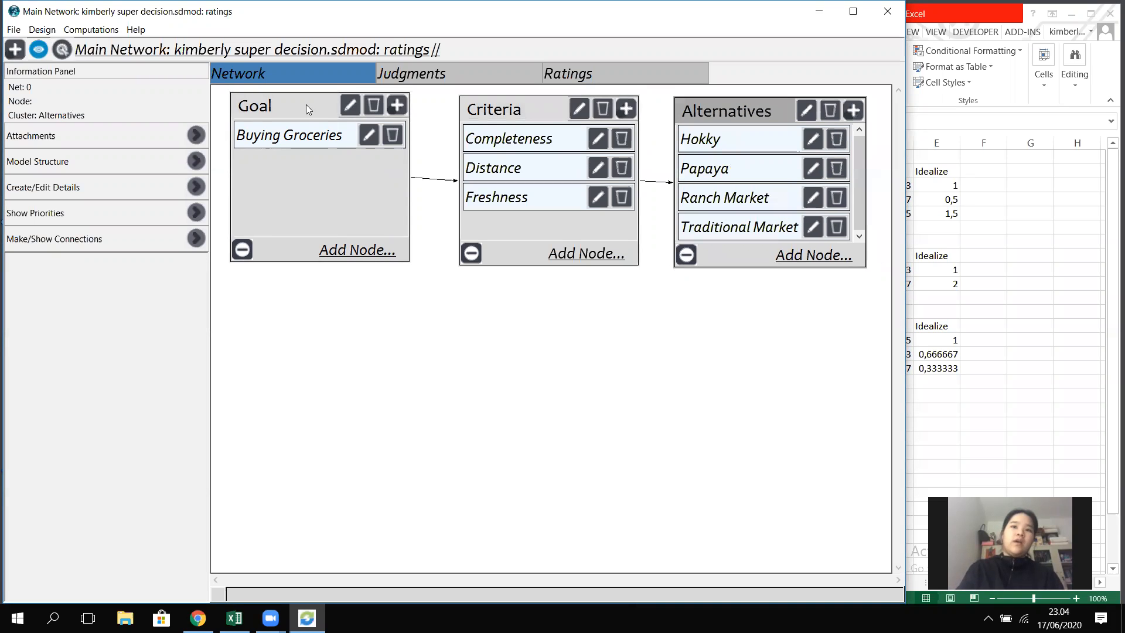
left_click_drag(306, 104, 308, 108)
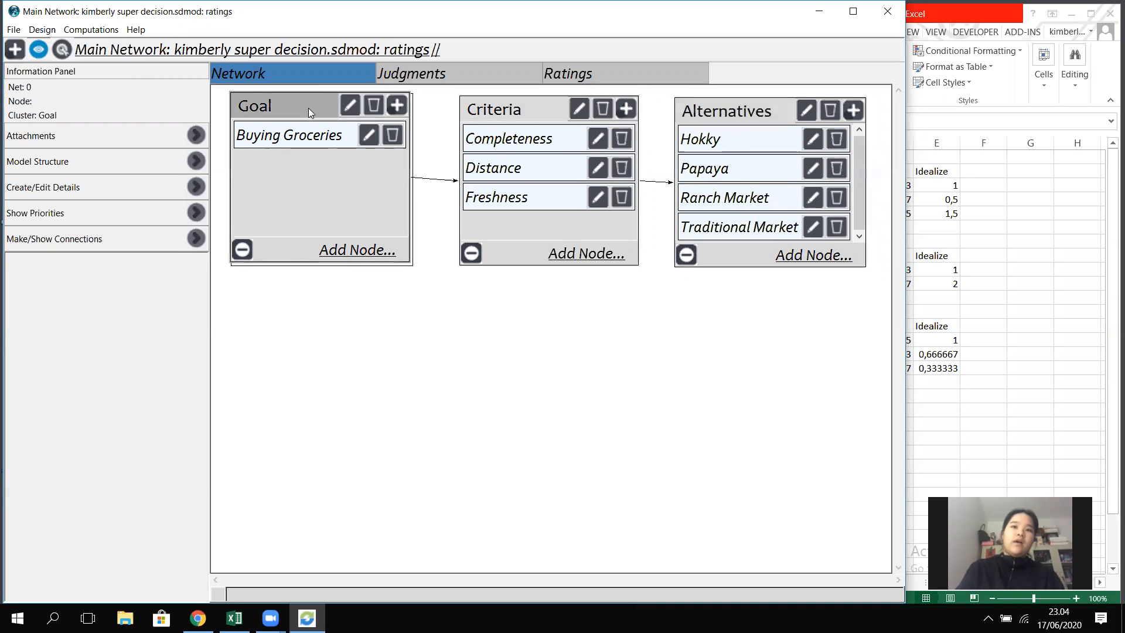
left_click(427, 232)
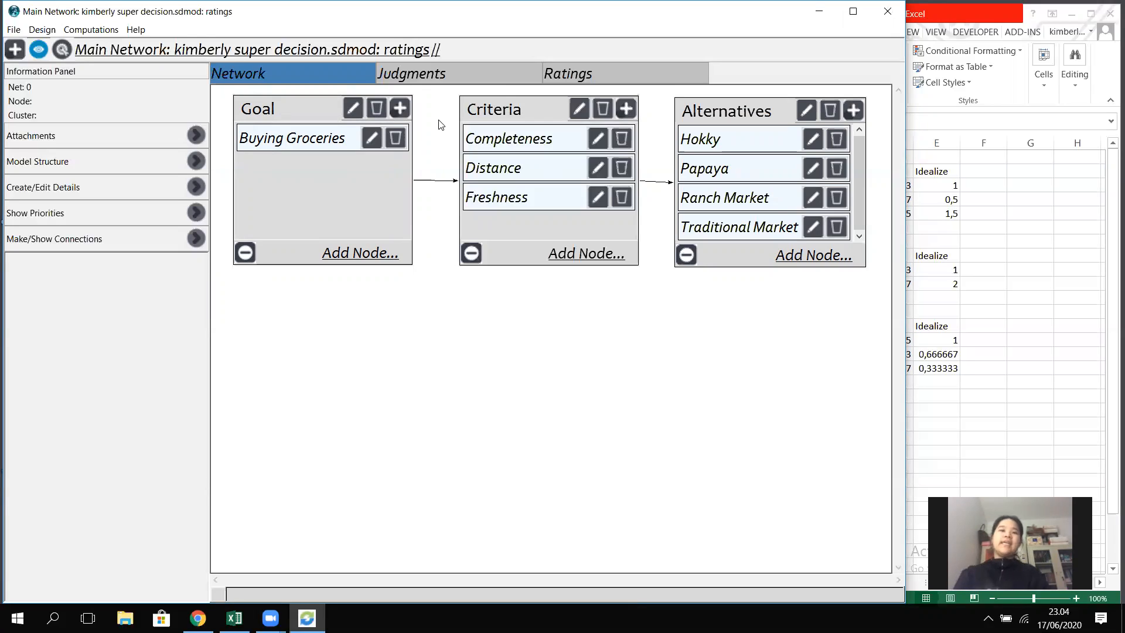
Create a new cluster named Goals and place it in the empty area below the Criteria cluster.
left_click(42, 30)
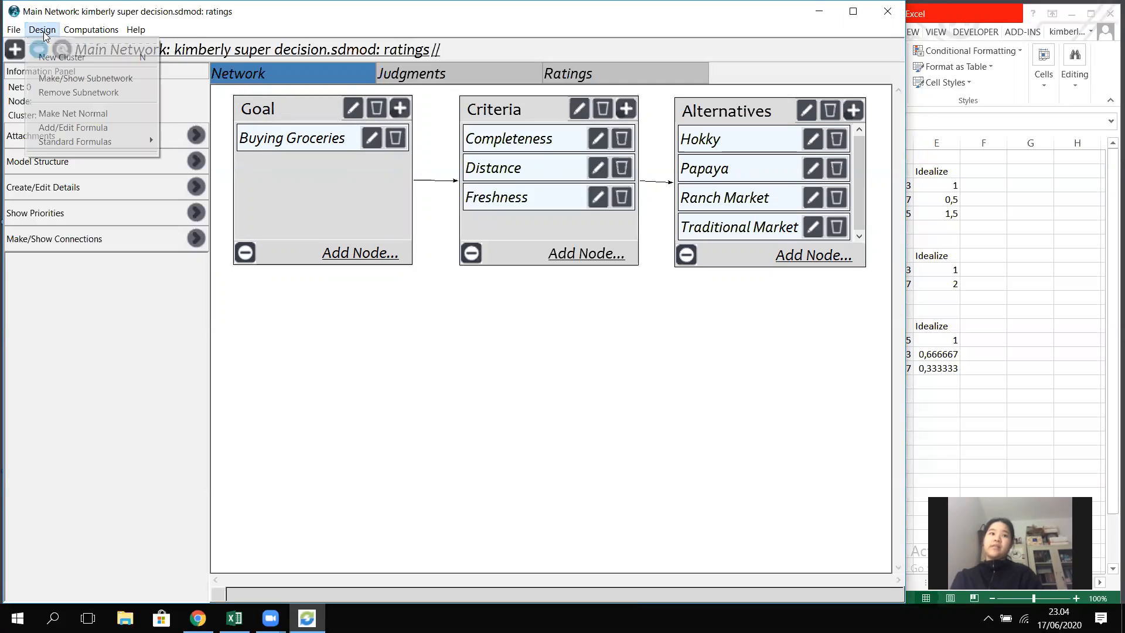
left_click(52, 55)
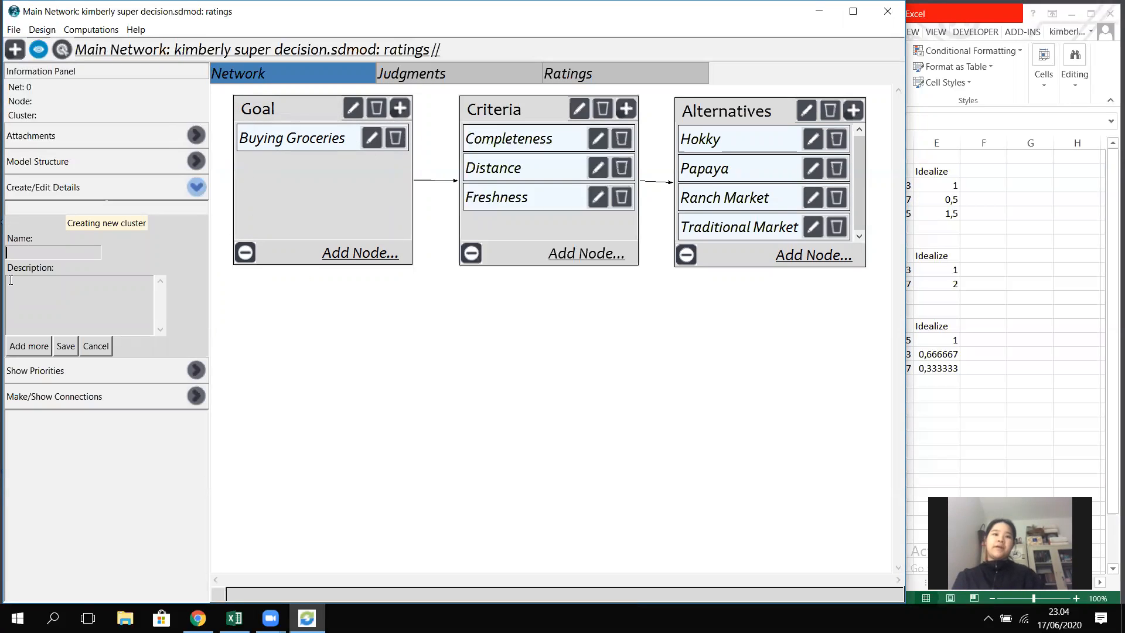
type("Goa")
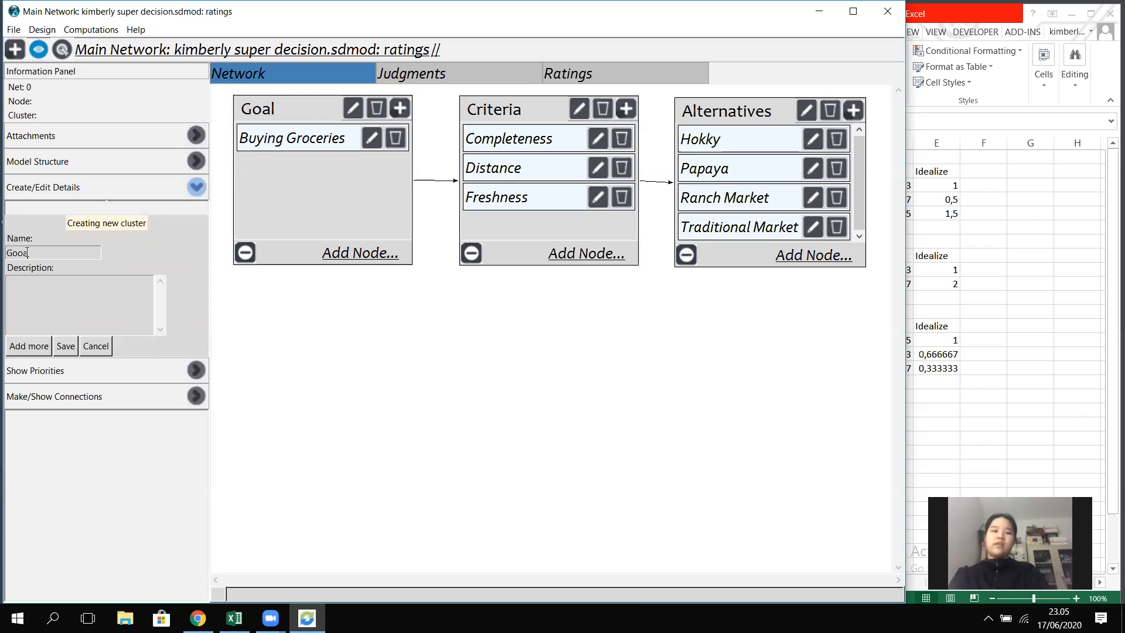
type("l")
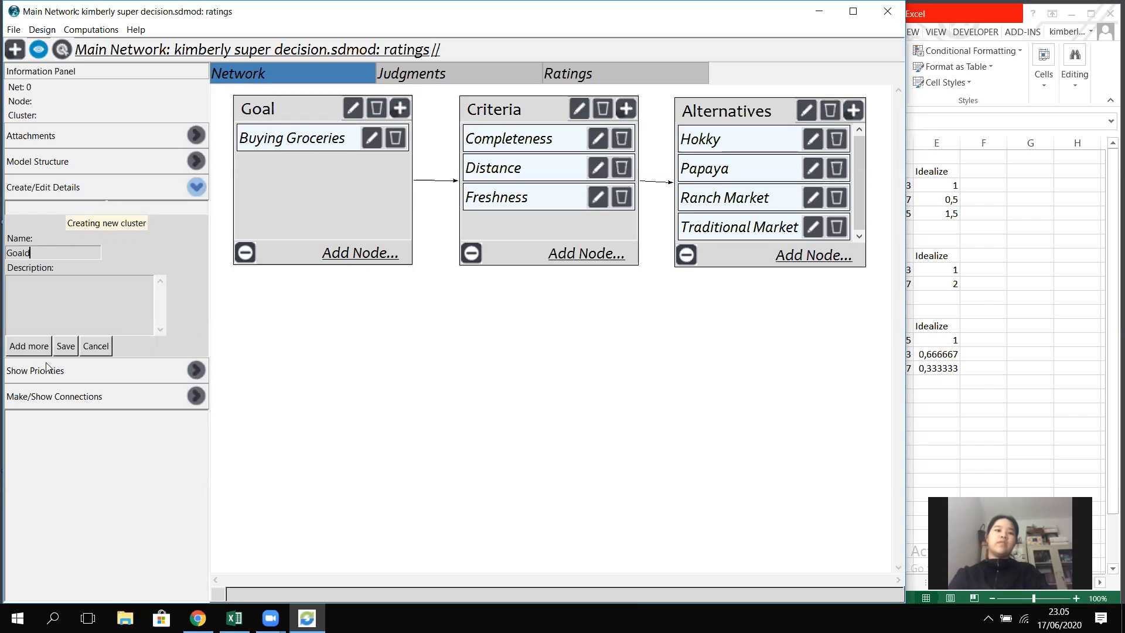
type("s")
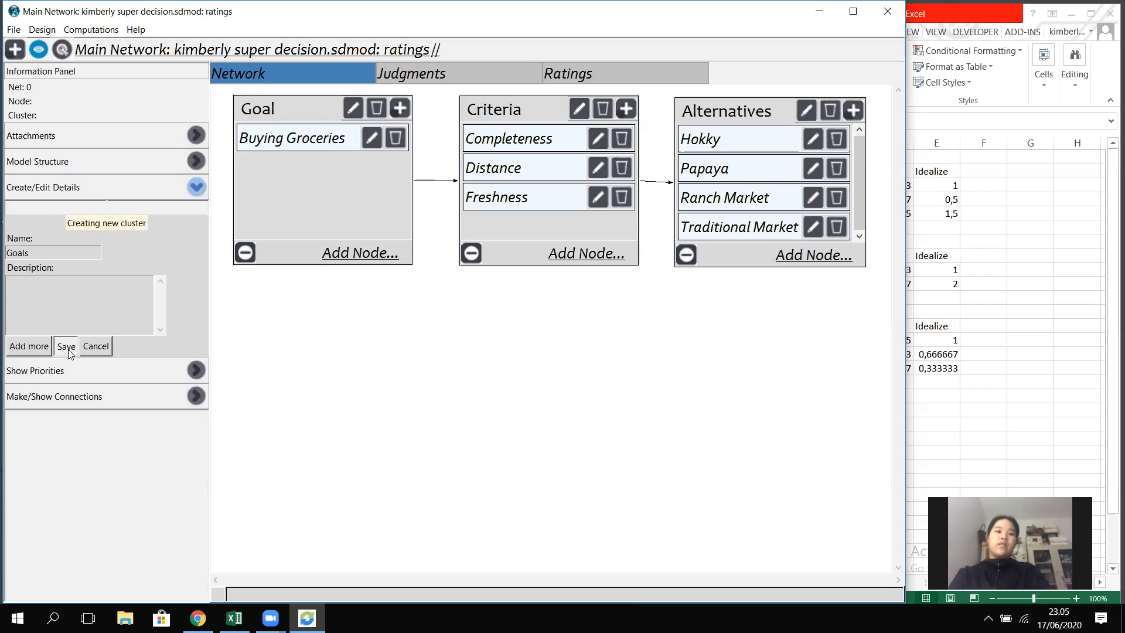
left_click(66, 346)
left_click_drag(307, 143, 540, 314)
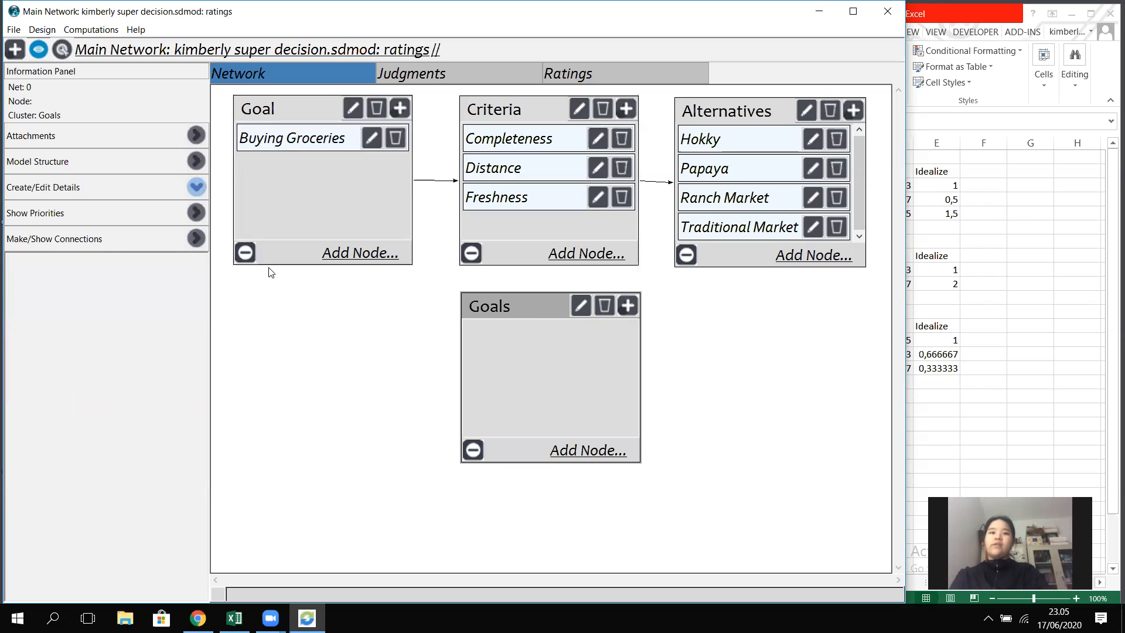
Add one node to the Goals cluster, entering a person's first name as its name, and save it.
left_click(579, 457)
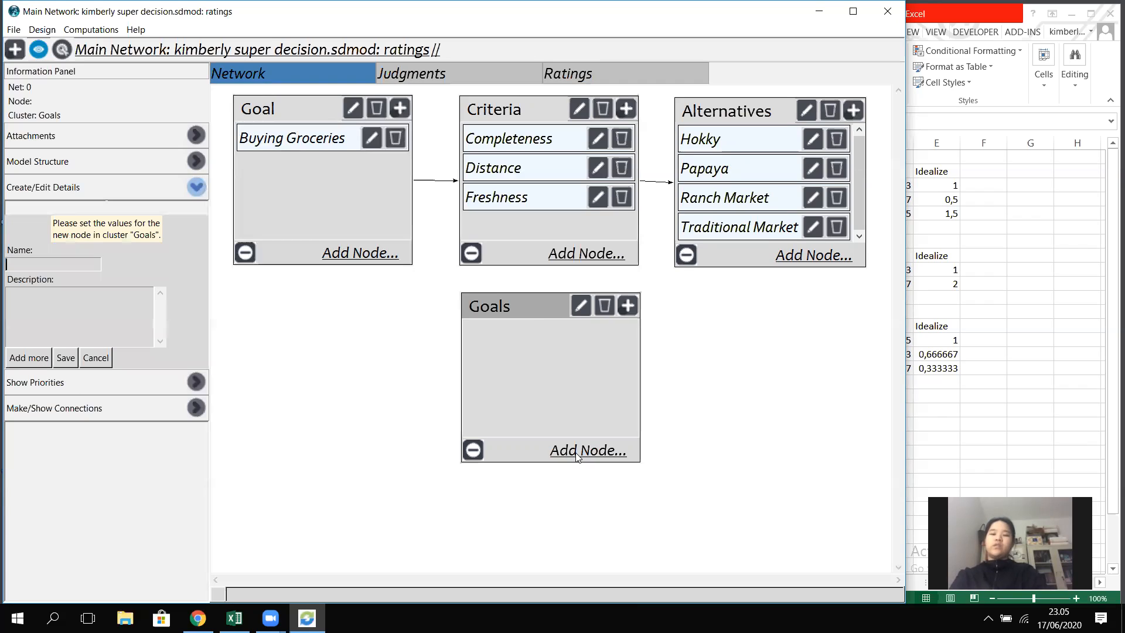
left_click(16, 263)
type("kimber")
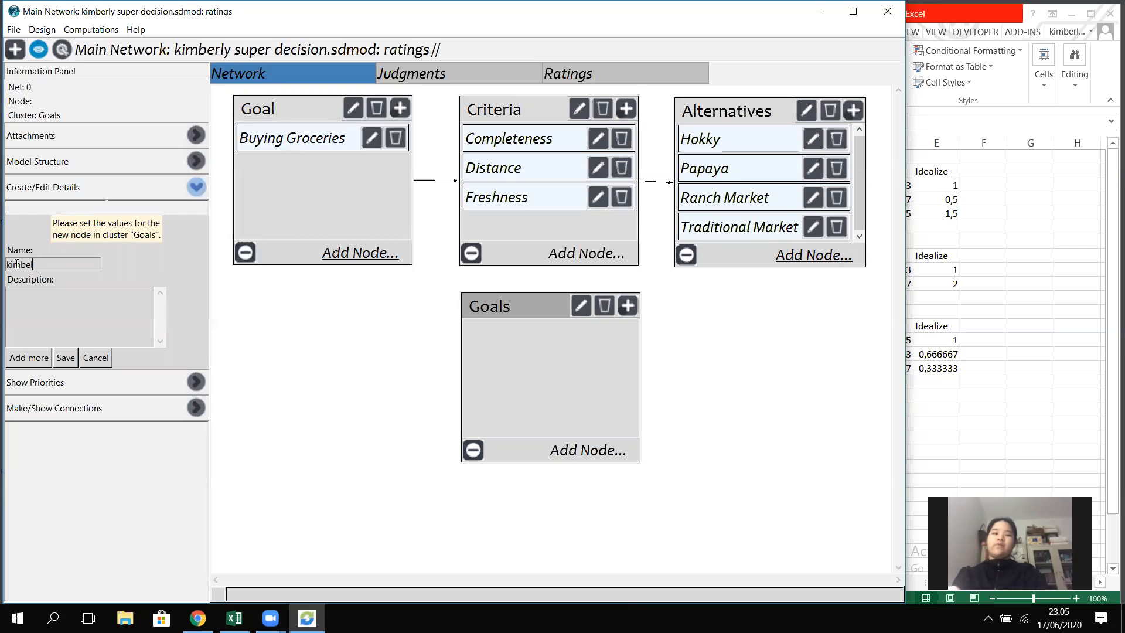
type("ly")
left_click(65, 359)
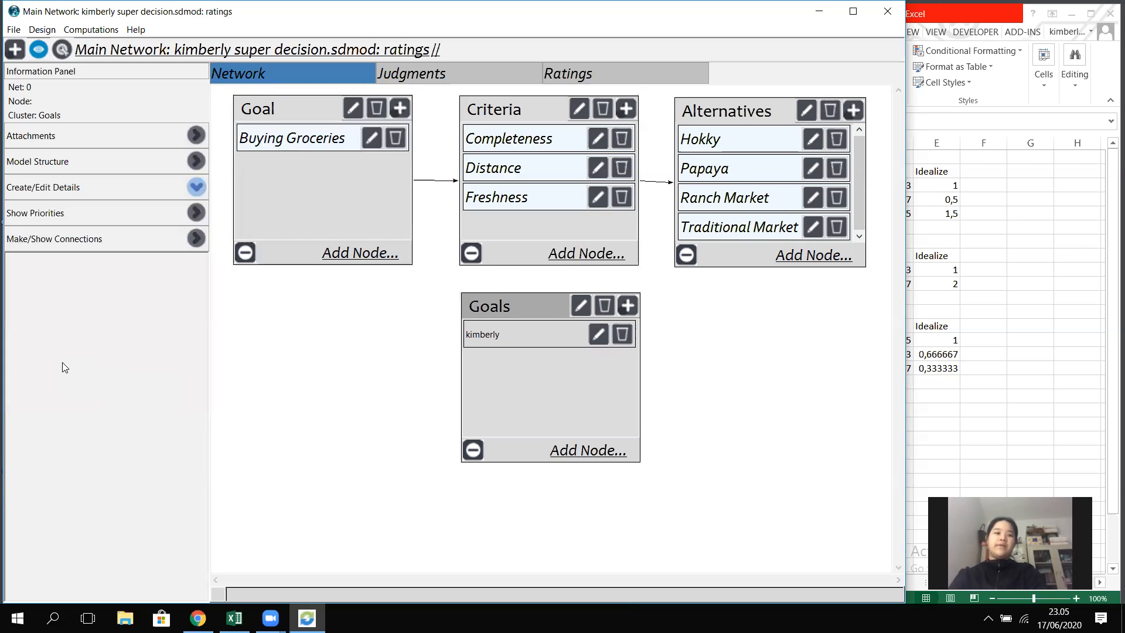
left_click(619, 359)
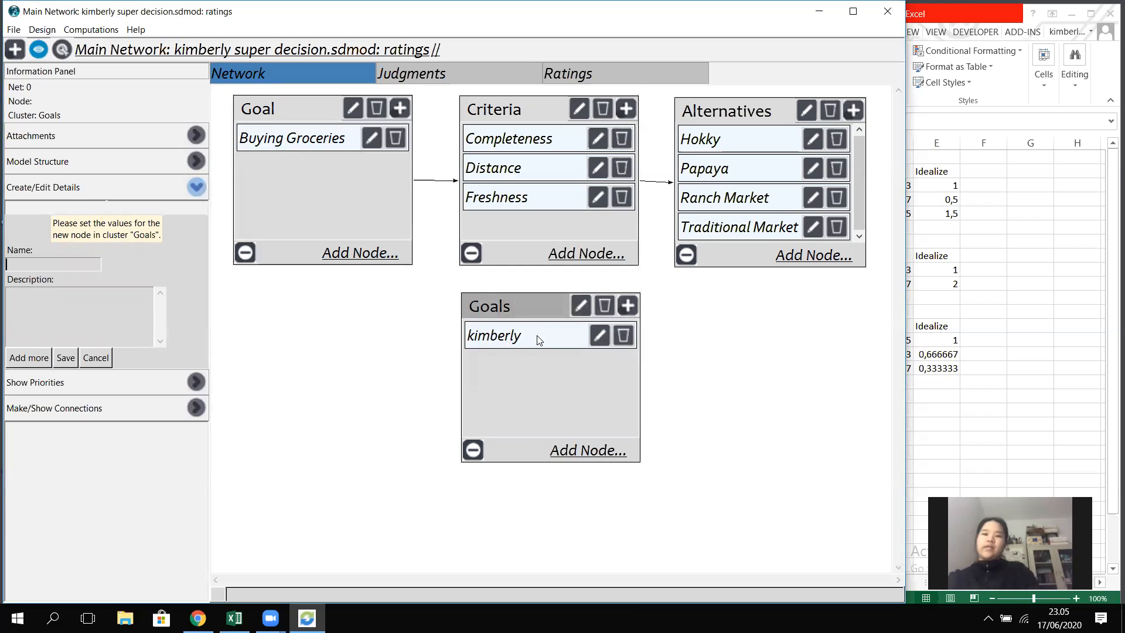
Delete the node inside the Goals cluster, along with the Goals cluster itself.
left_click(622, 336)
left_click(603, 358)
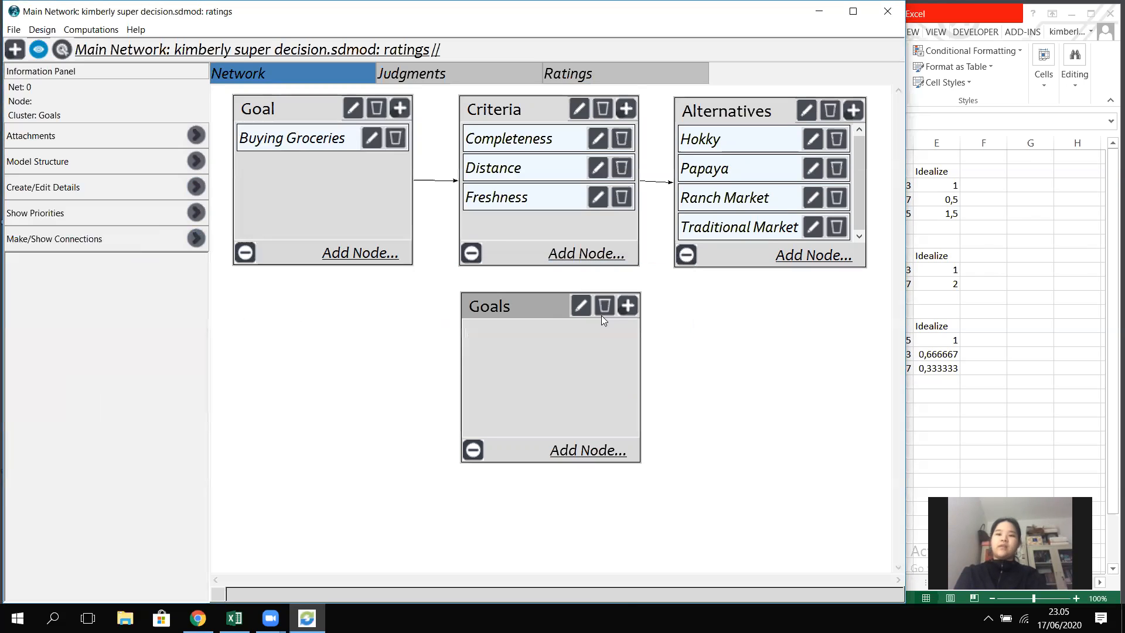
left_click(601, 314)
left_click(551, 355)
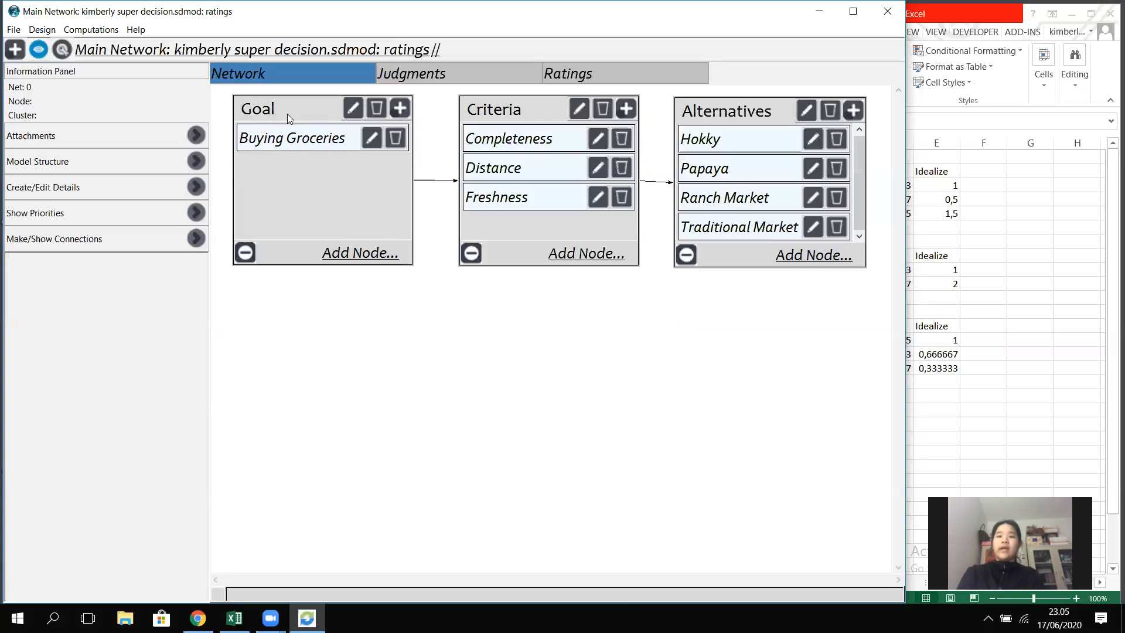
Show the node connections with Buying Groceries as the parent node and check its links to the criteria.
left_click(197, 240)
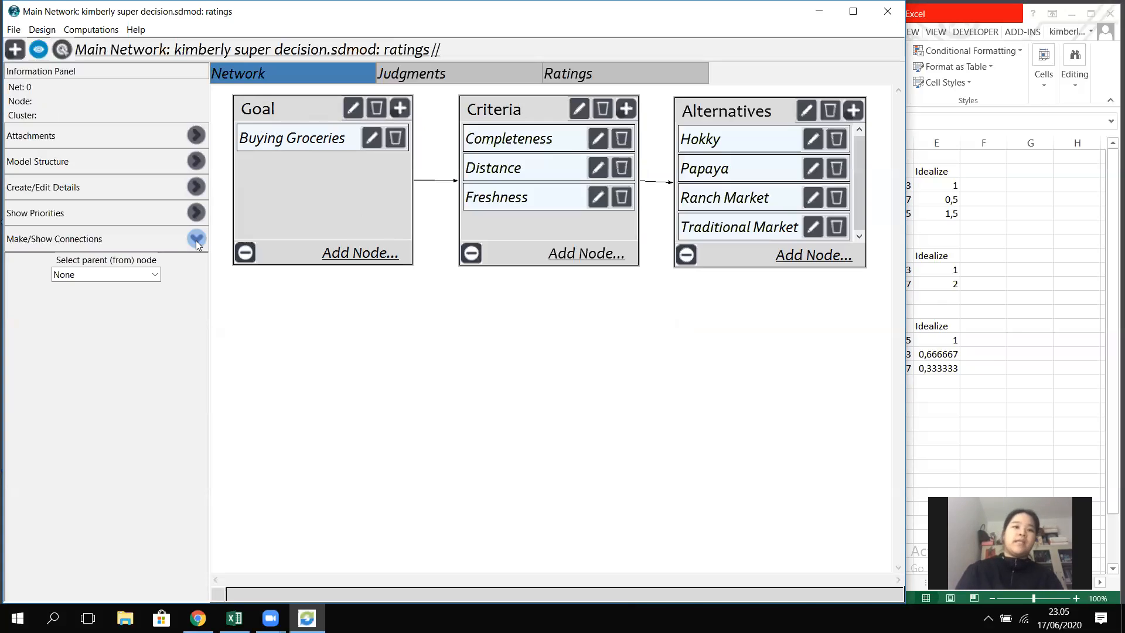
left_click(155, 276)
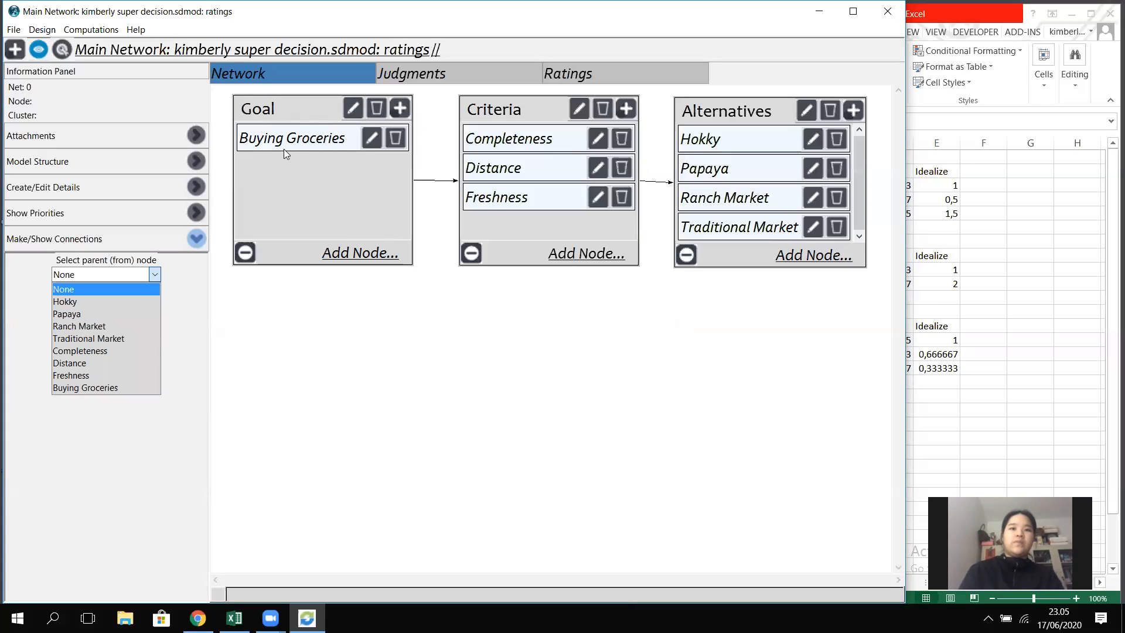
left_click(123, 389)
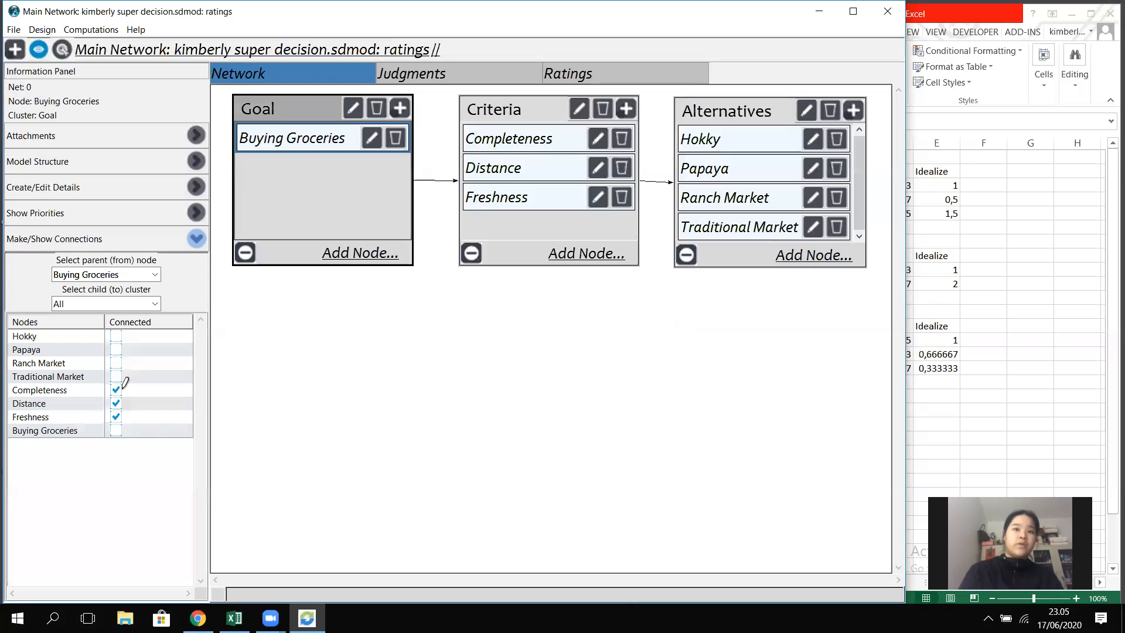
left_click(115, 391)
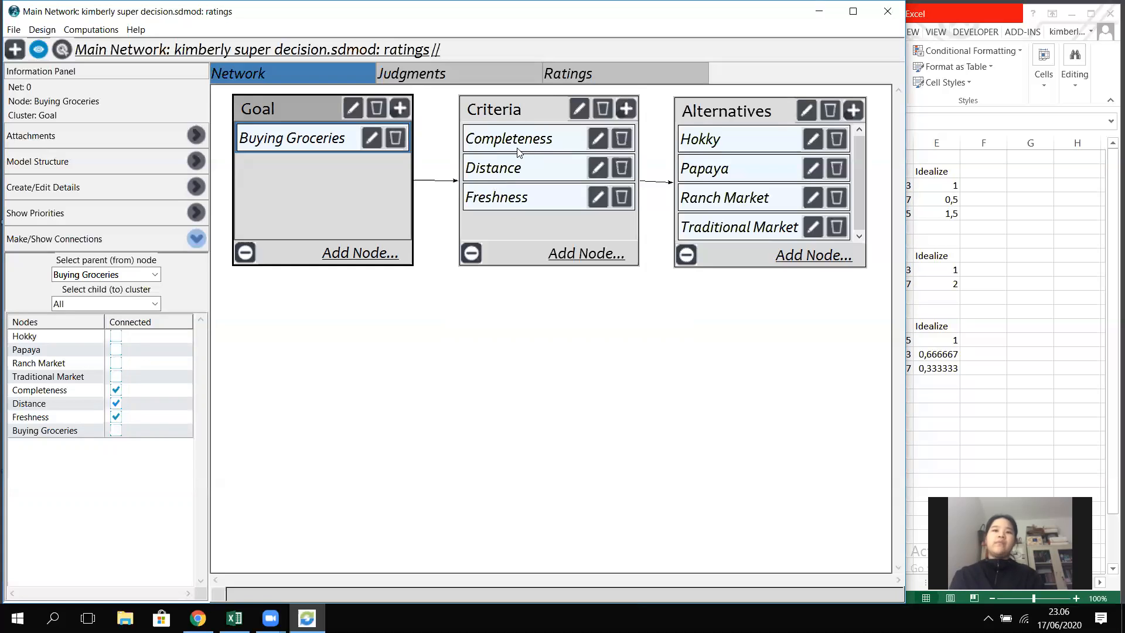
Review the connections from the parent nodes Completeness, Distance and Freshness to the alternatives, and close the connections list.
left_click(117, 276)
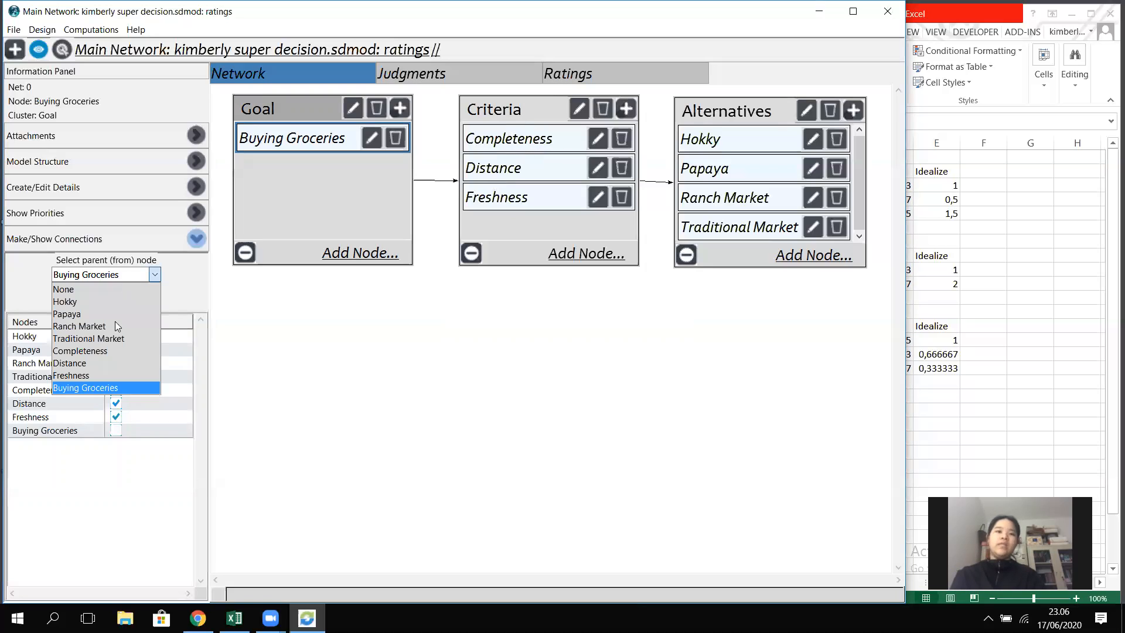
left_click(103, 351)
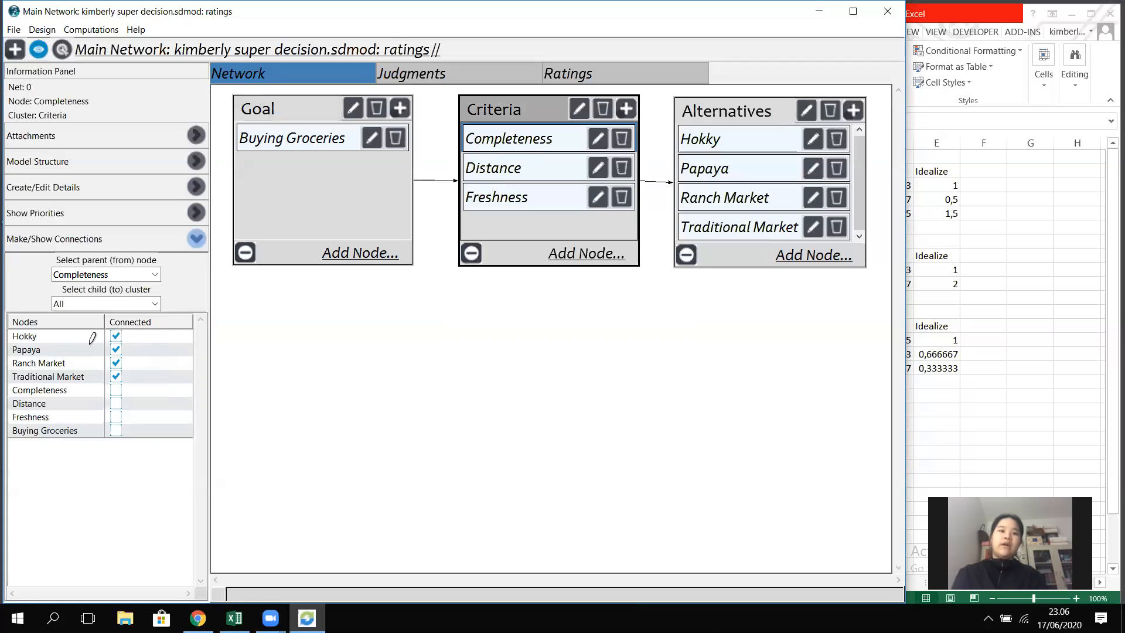
left_click(152, 282)
left_click(113, 364)
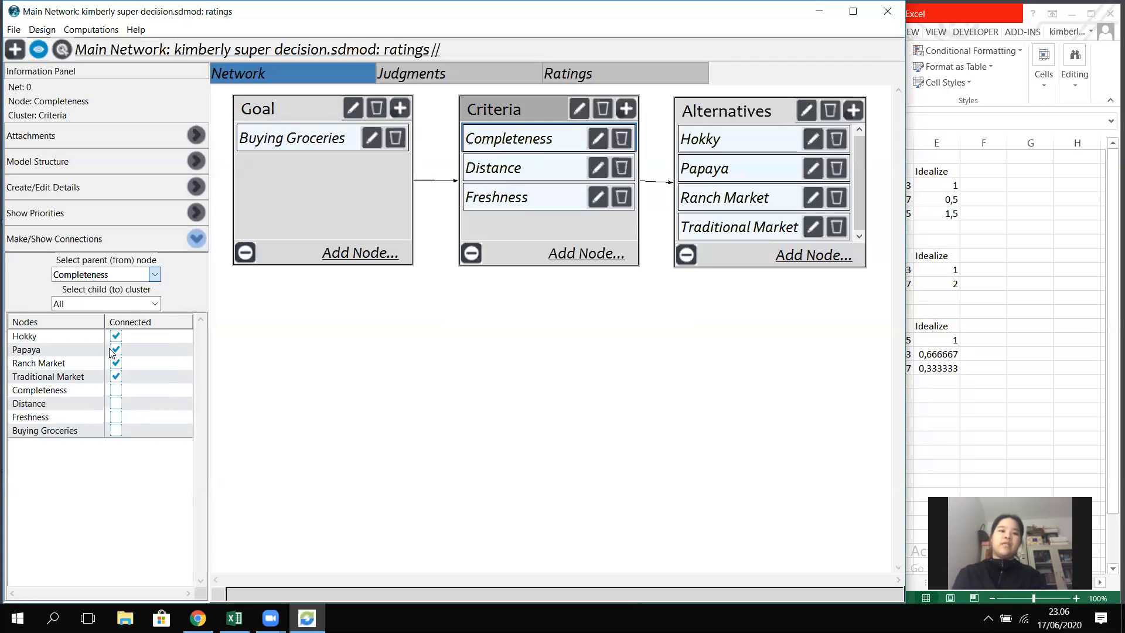
left_click(155, 279)
left_click(114, 375)
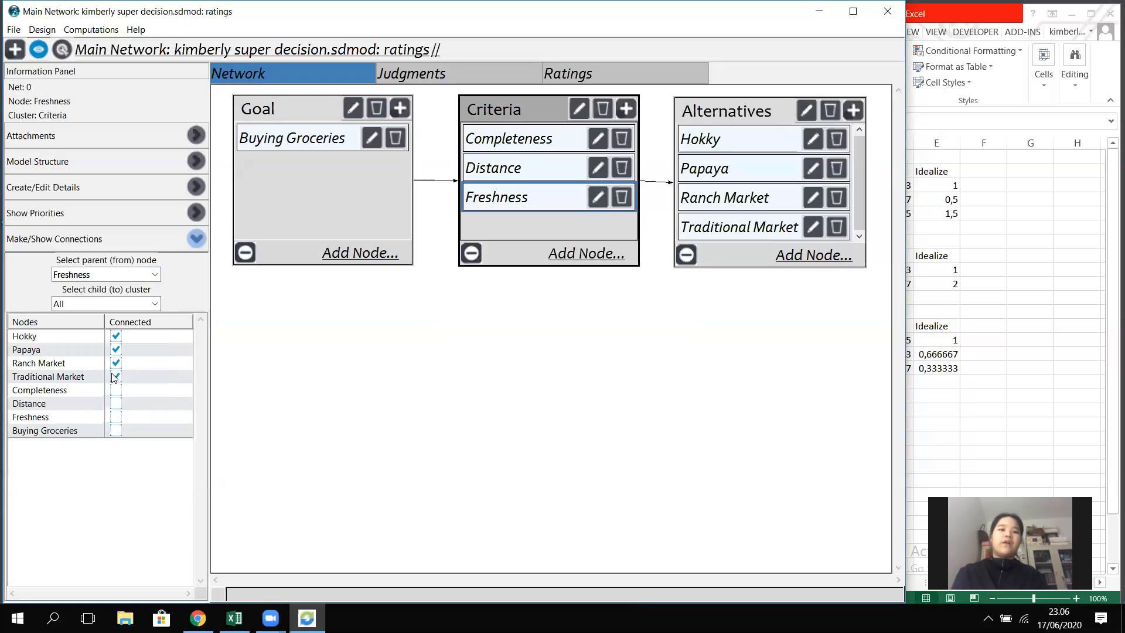
left_click(195, 240)
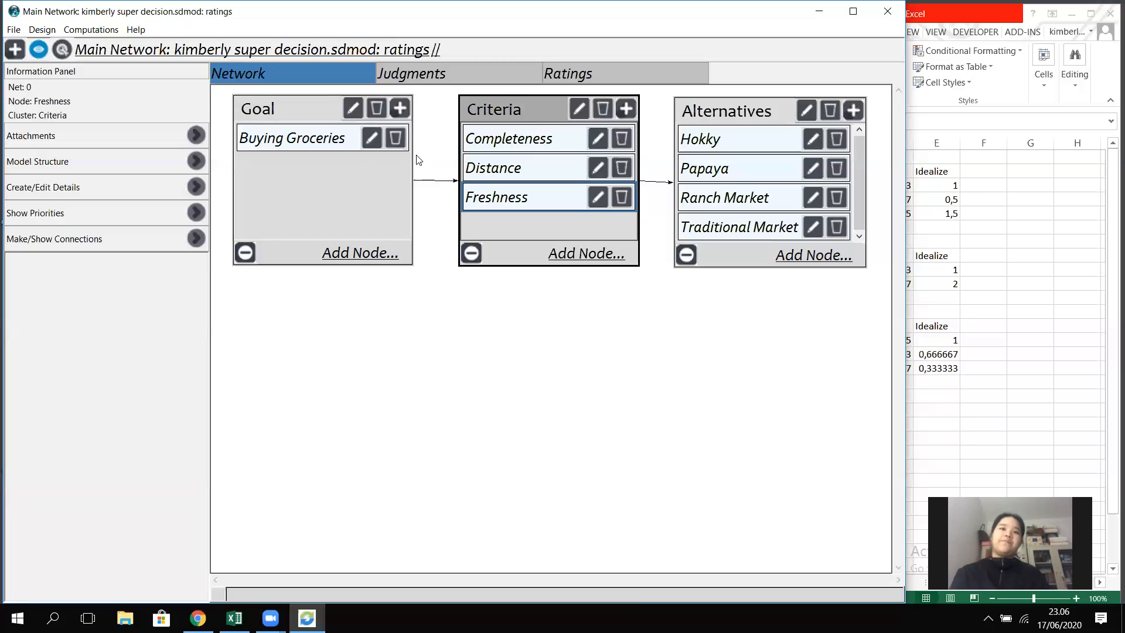
Open the questionnaire judgments comparing the Criteria nodes with respect to the Buying Groceries node.
left_click(402, 77)
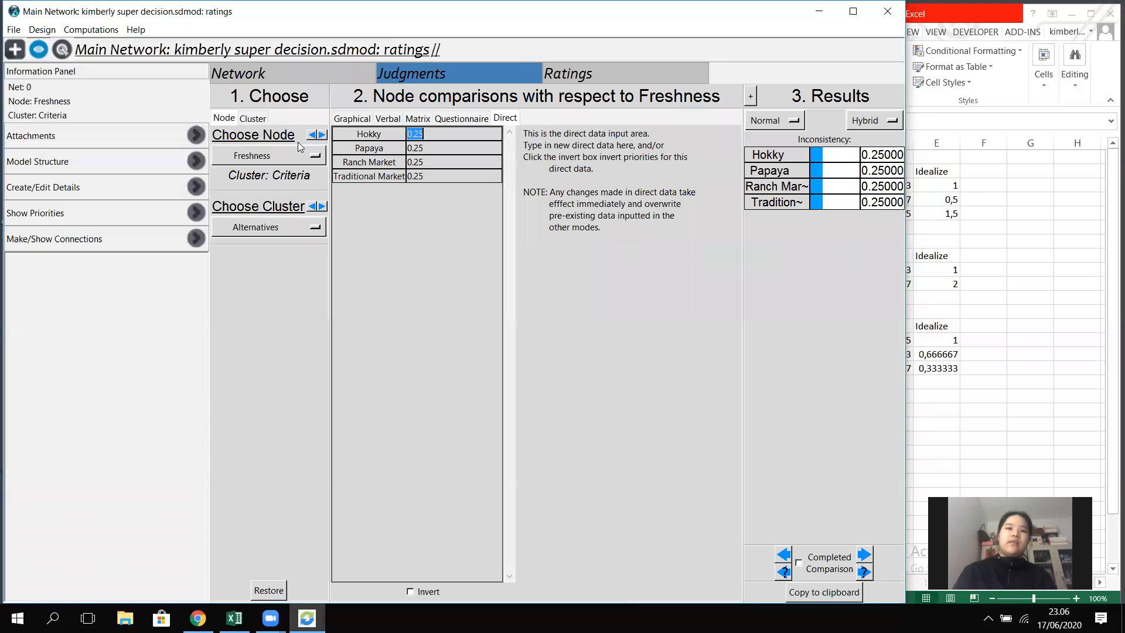
left_click(258, 163)
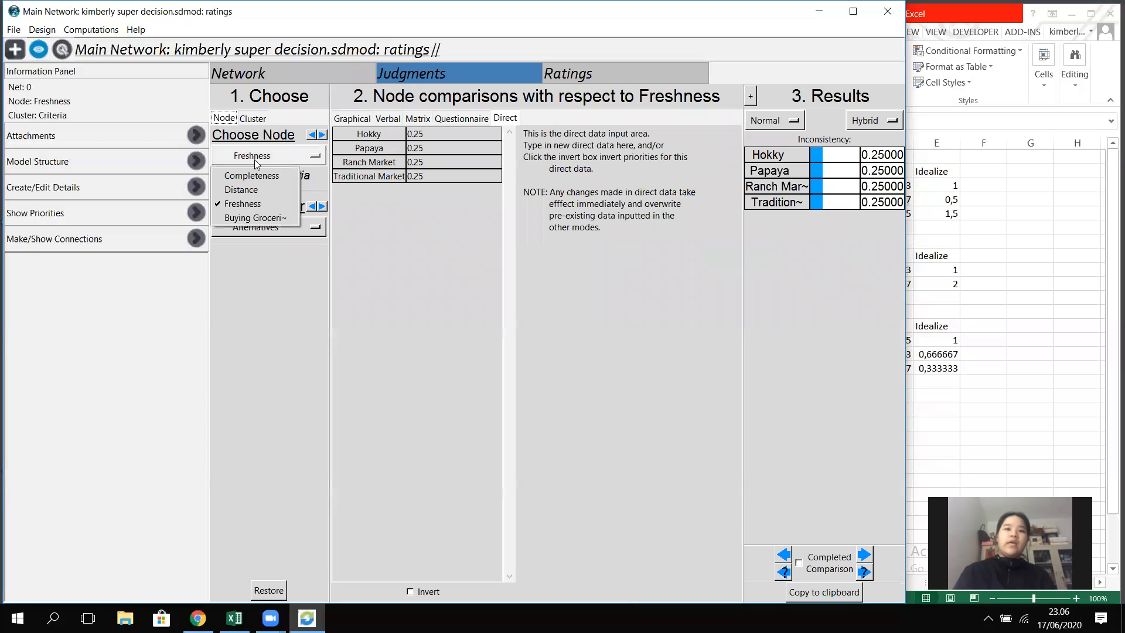
left_click(258, 219)
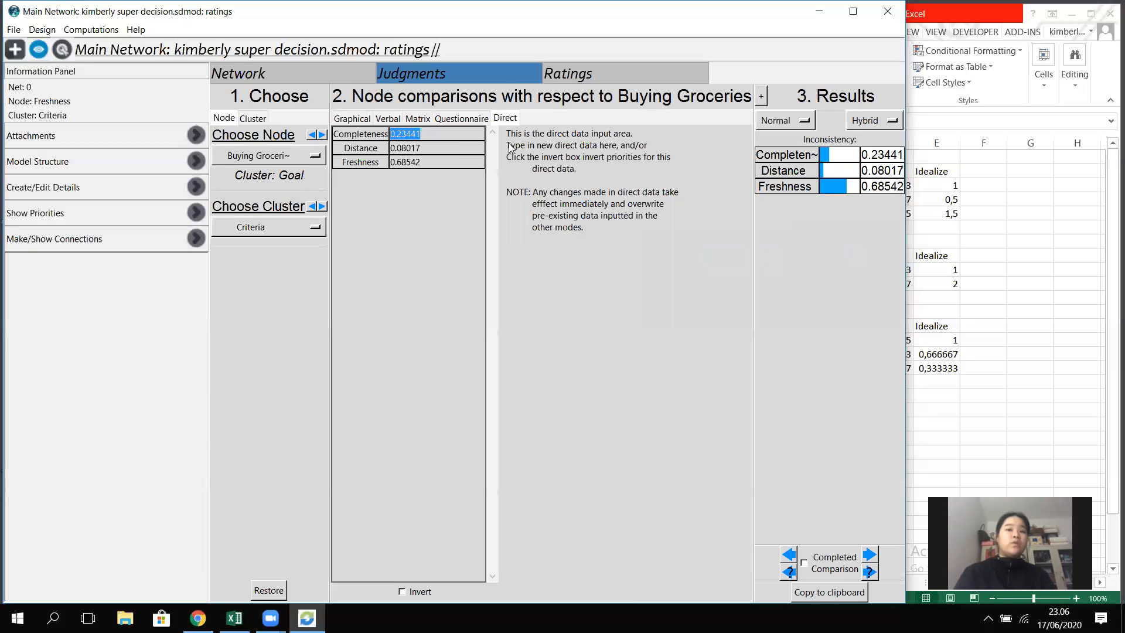
left_click(470, 121)
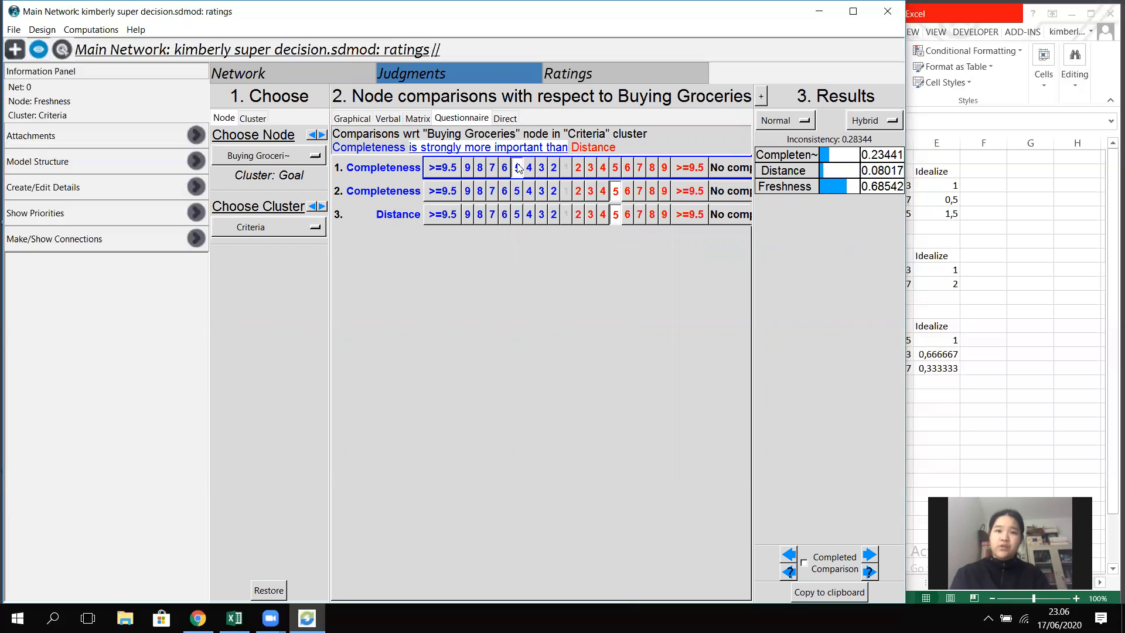
Rate Freshness 5 (strongly more important) against both Completeness and Distance in the questionnaire.
left_click(617, 193)
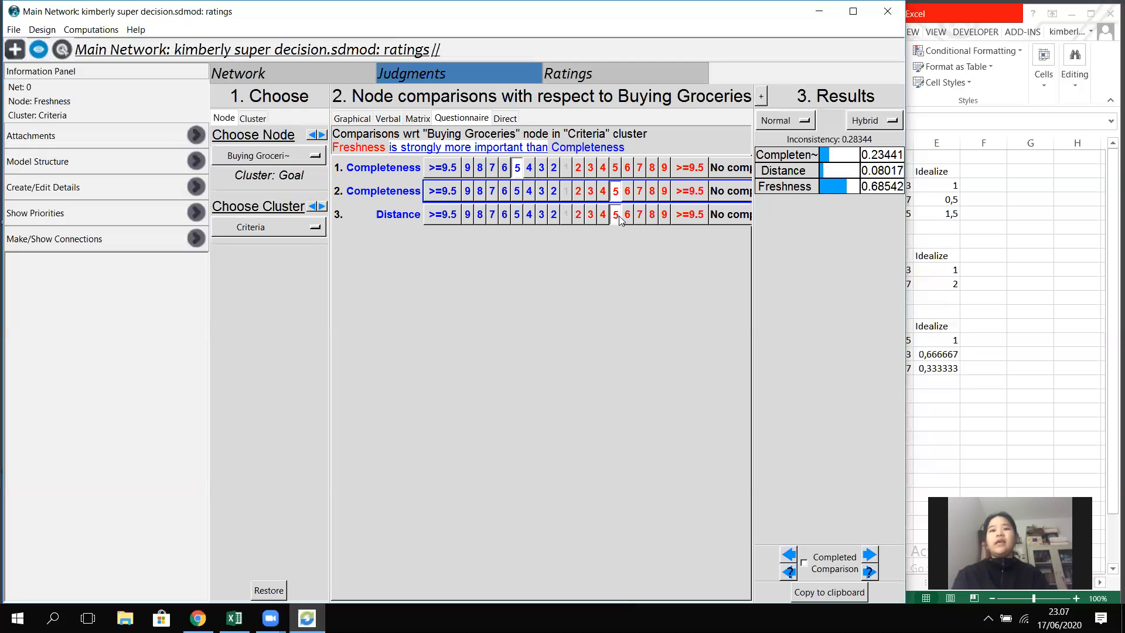
left_click(616, 216)
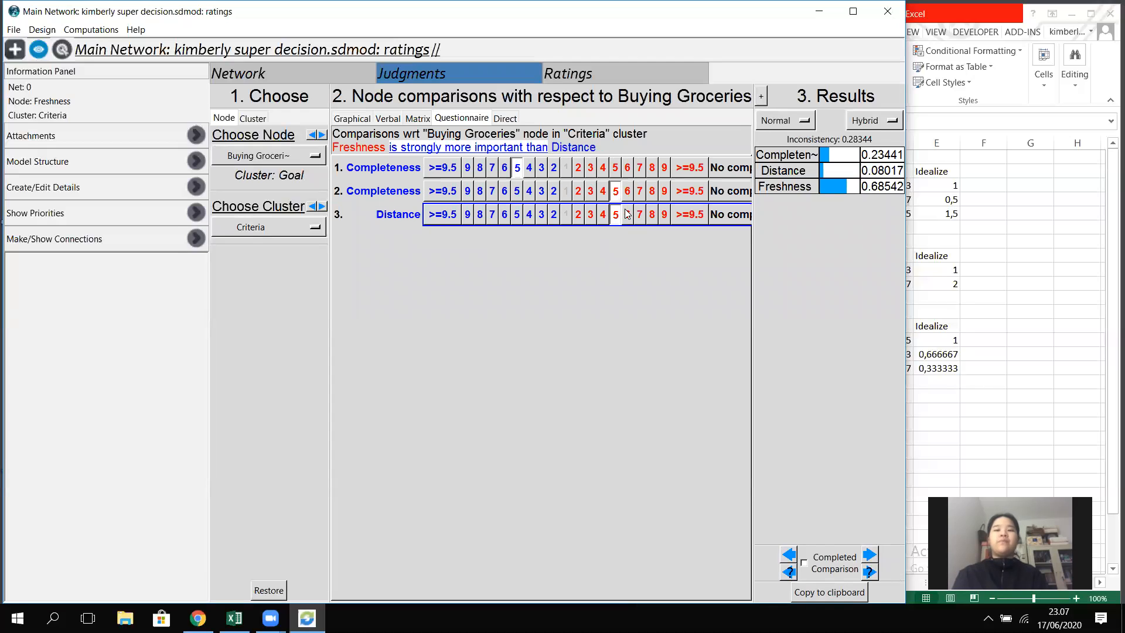
left_click(620, 199)
left_click(620, 213)
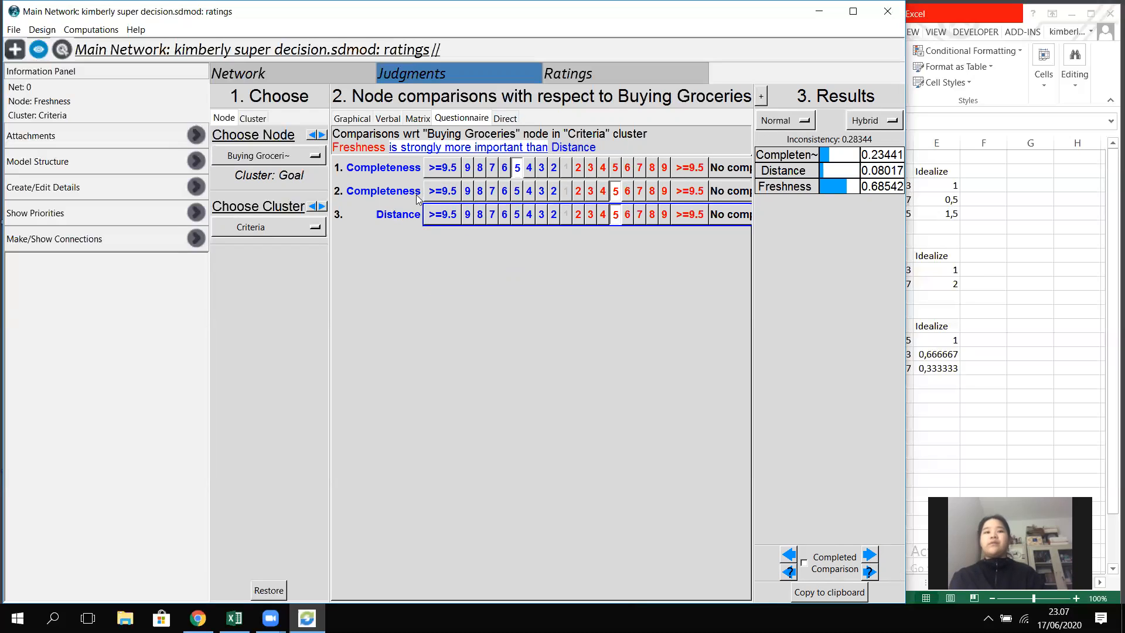
Examine the direct data priorities of Completeness, Distance and Freshness with respect to Buying Groceries.
left_click(502, 118)
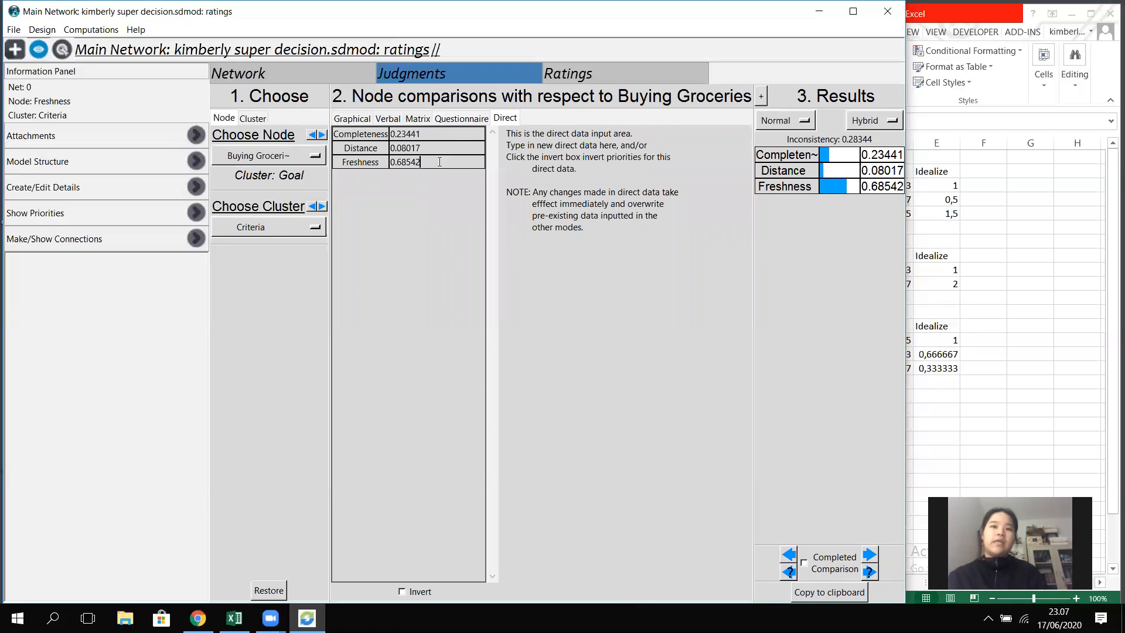
left_click(439, 162)
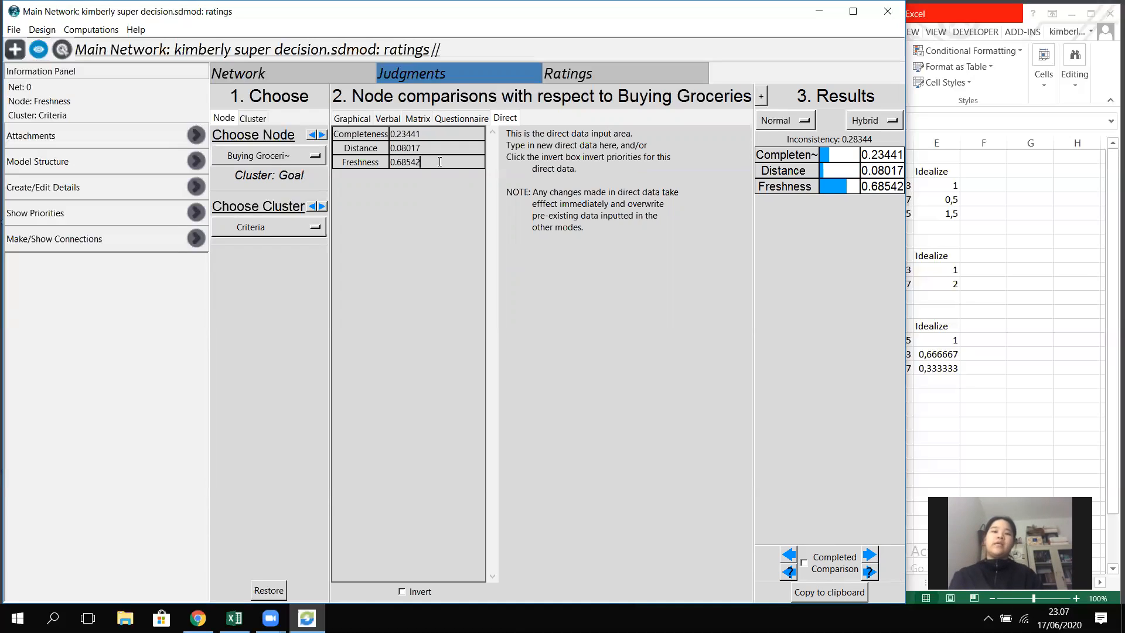
double_click(415, 153)
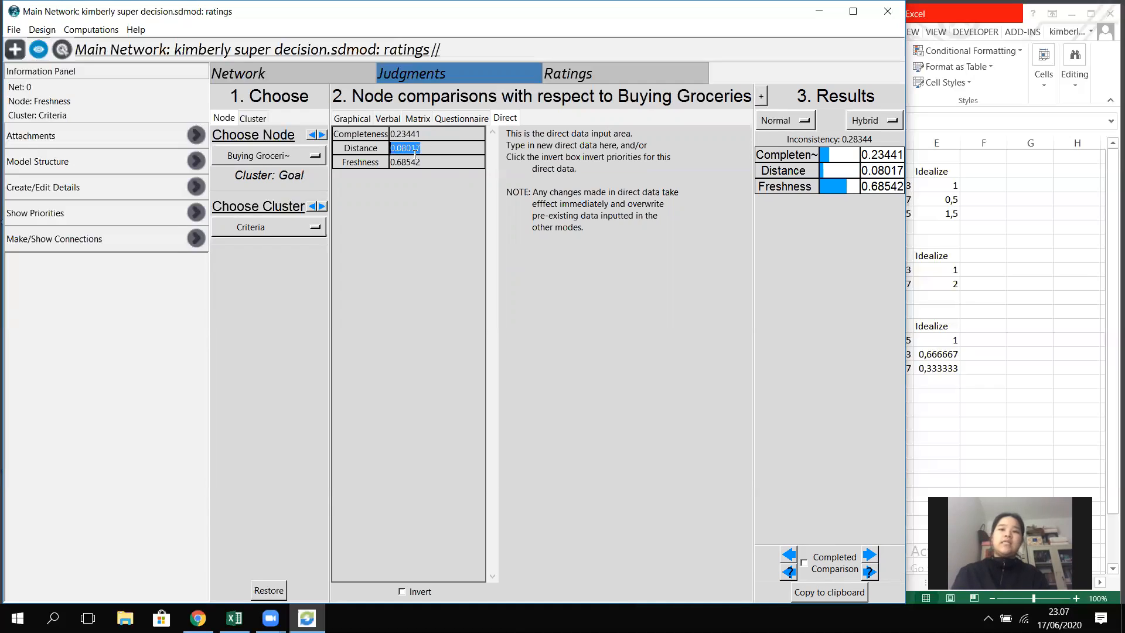
left_click(424, 134)
double_click(394, 135)
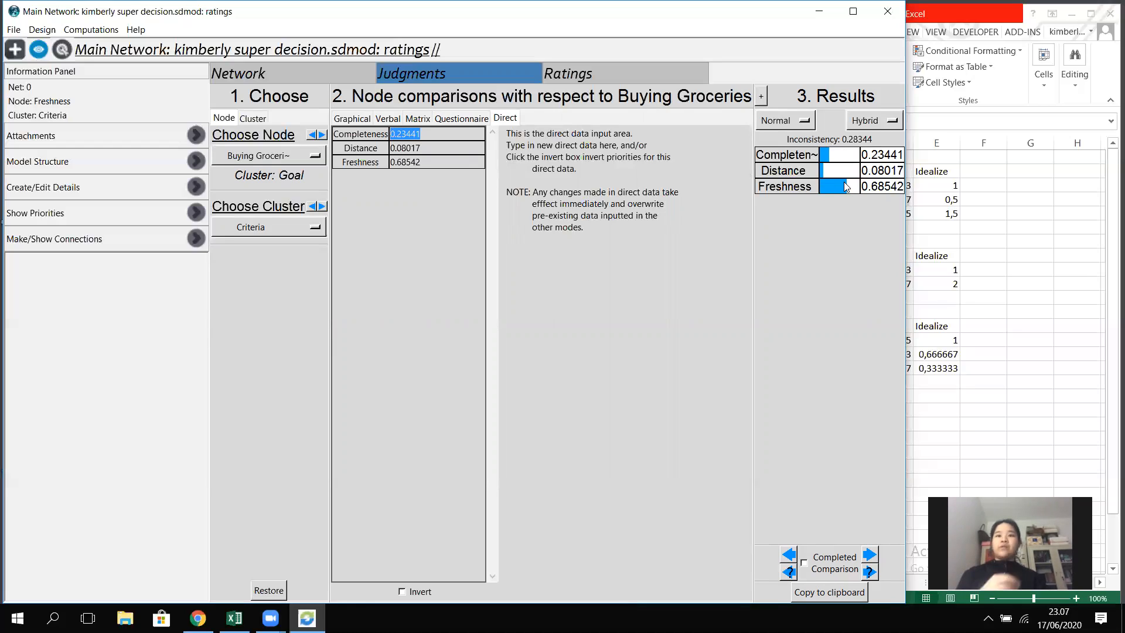
Open the ratings model and review the criteria chosen for rating alternatives, including Freshness, and close that section.
left_click(571, 76)
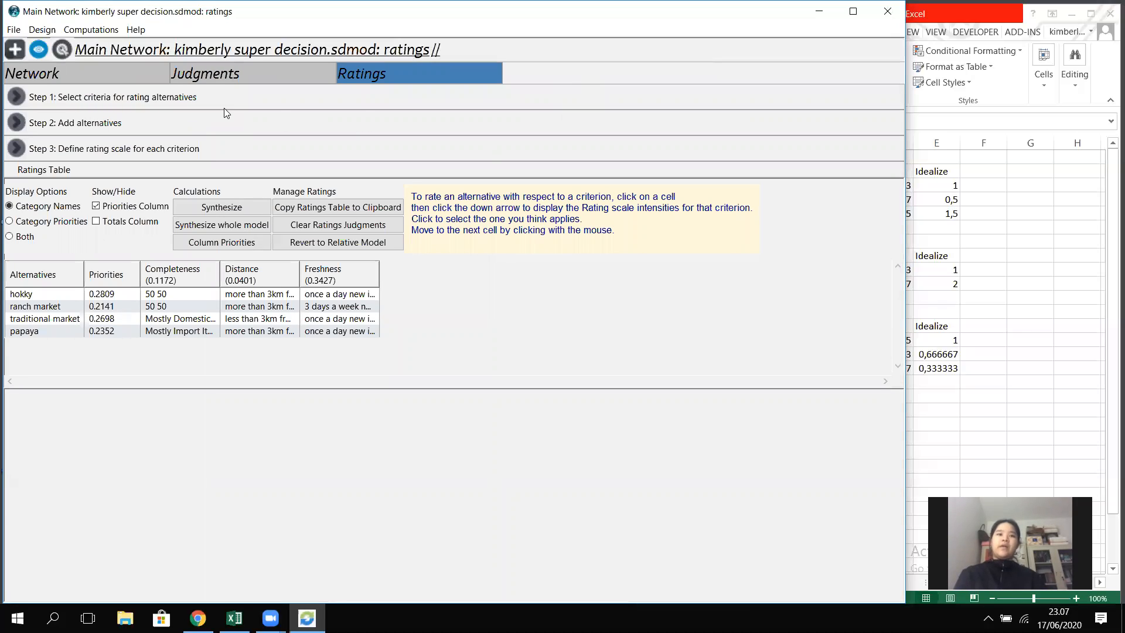
left_click(53, 103)
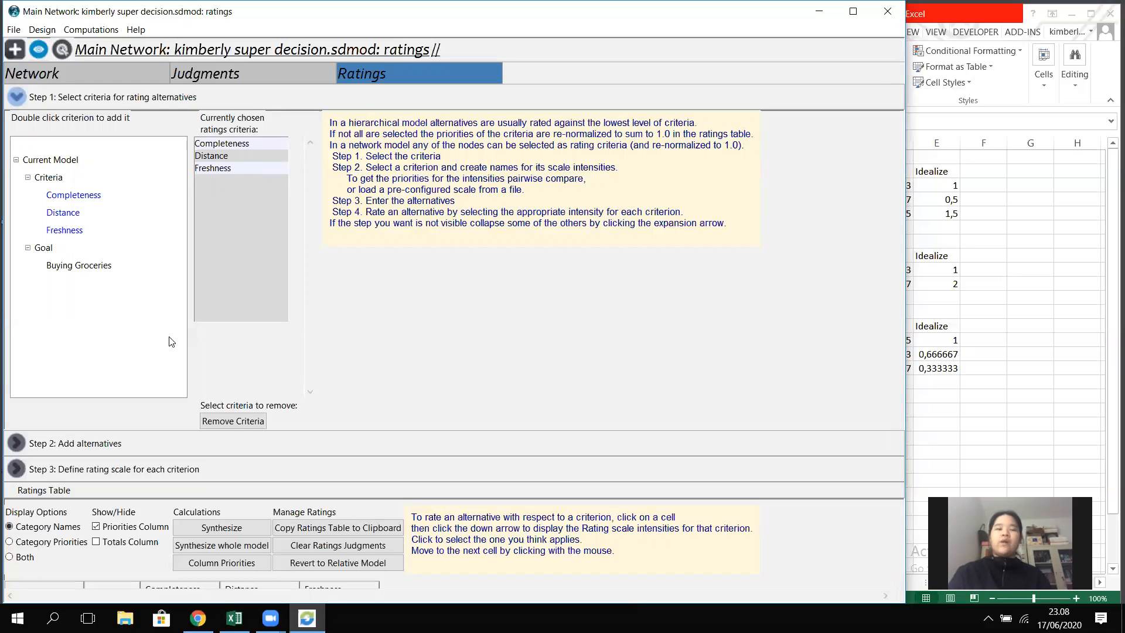
left_click(226, 170)
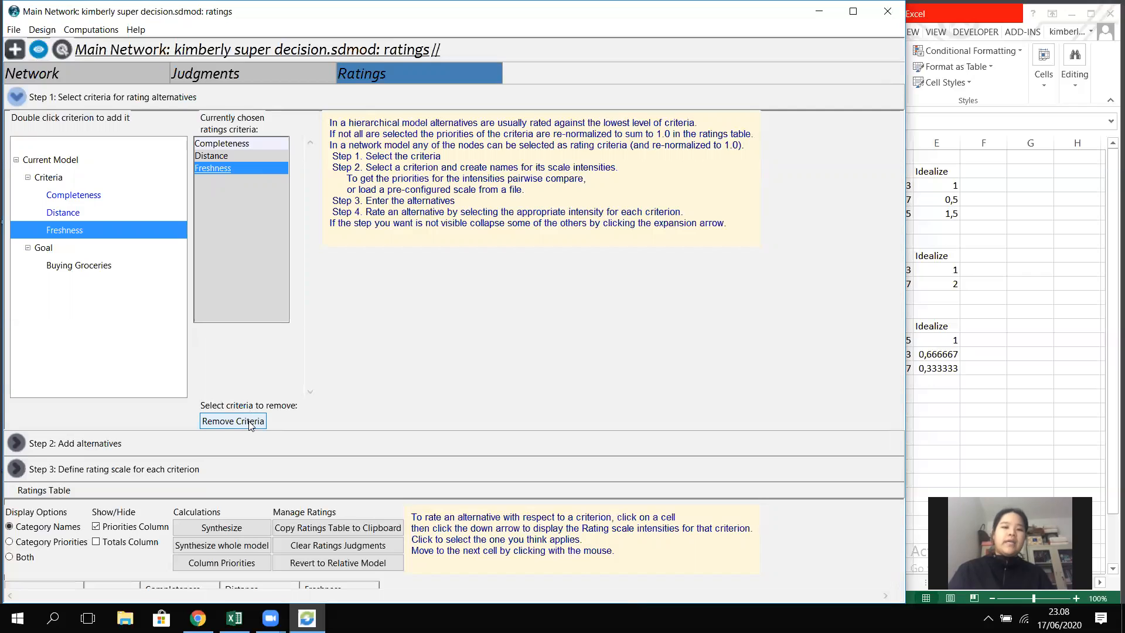
left_click(83, 104)
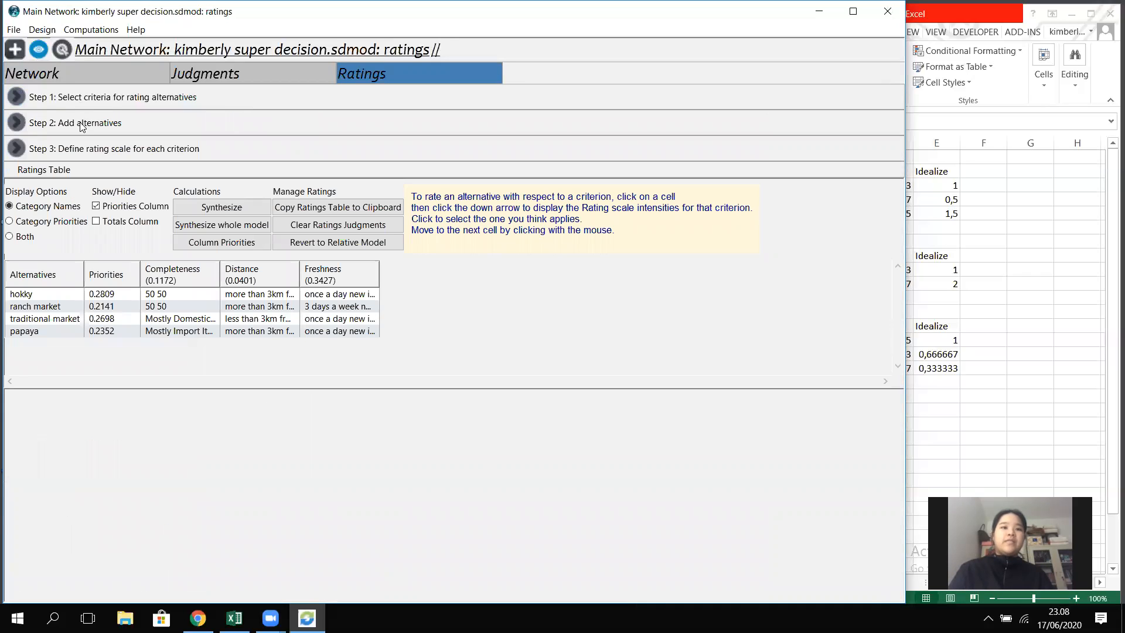
Create a new rating alternative named alfamart.
left_click(82, 127)
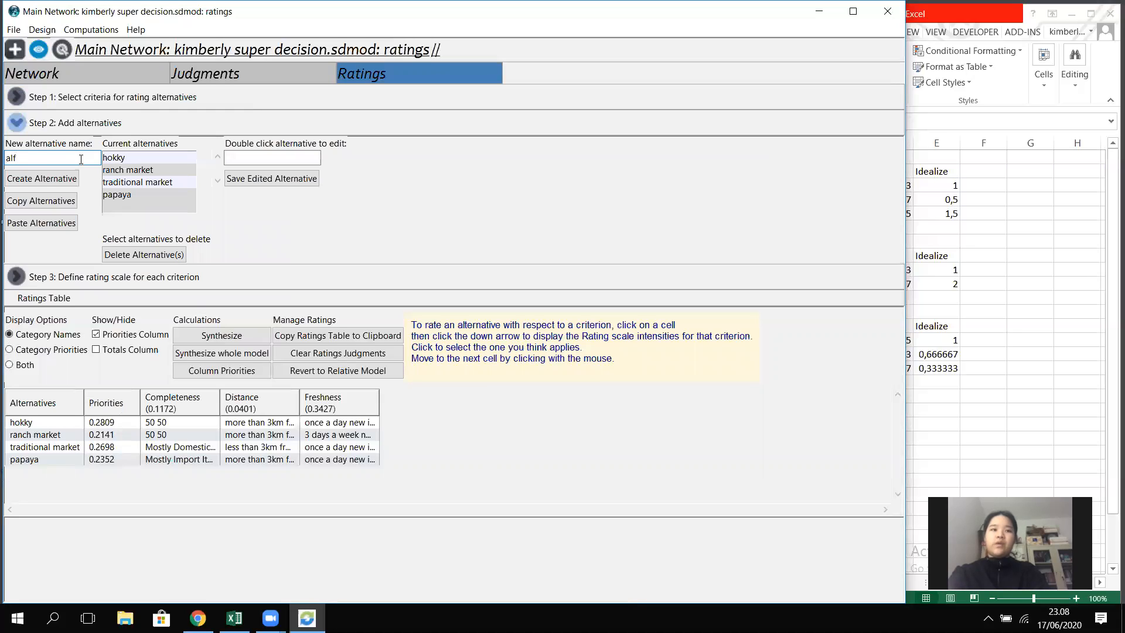
type("mart")
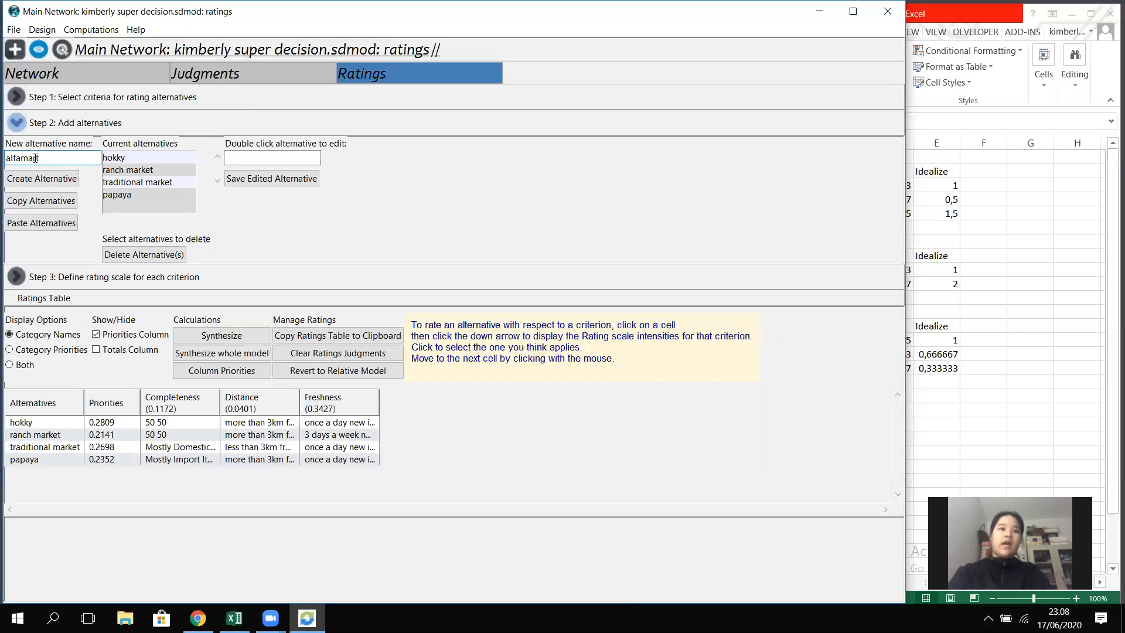
left_click(39, 184)
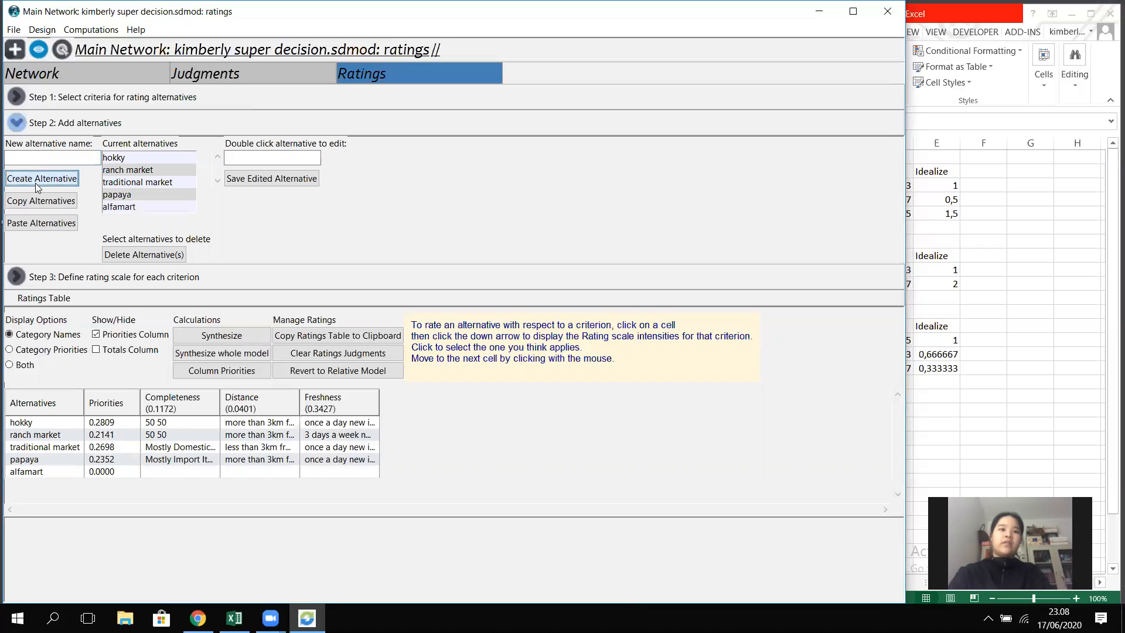
Rename the alfamart alternative to "alfamart go!" and save the edit.
left_click(142, 208)
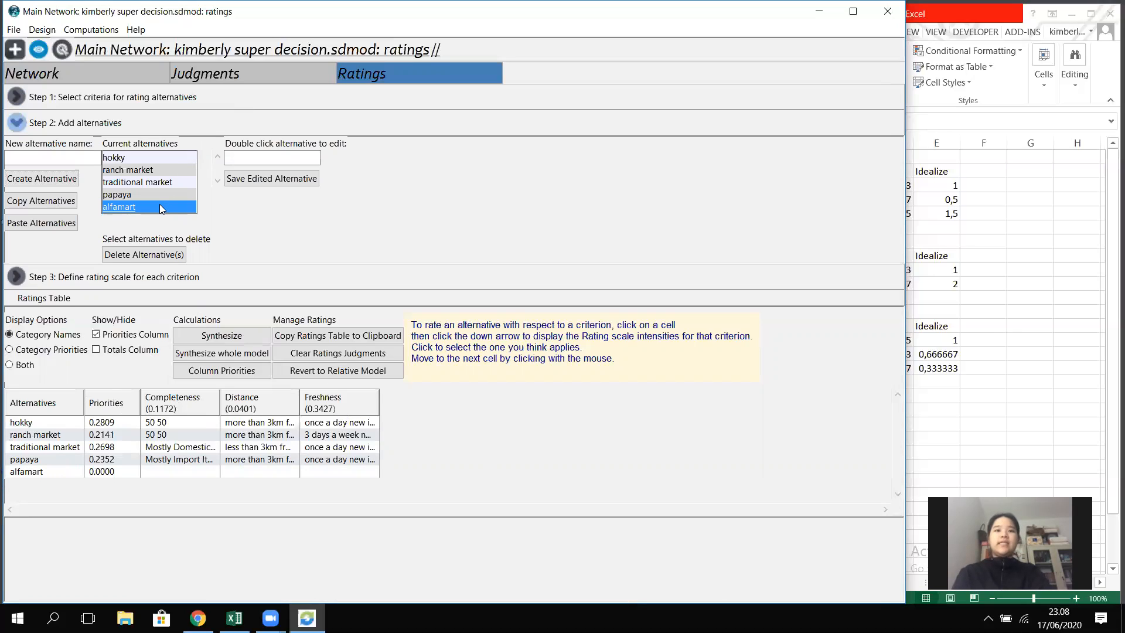
double_click(129, 208)
left_click(262, 159)
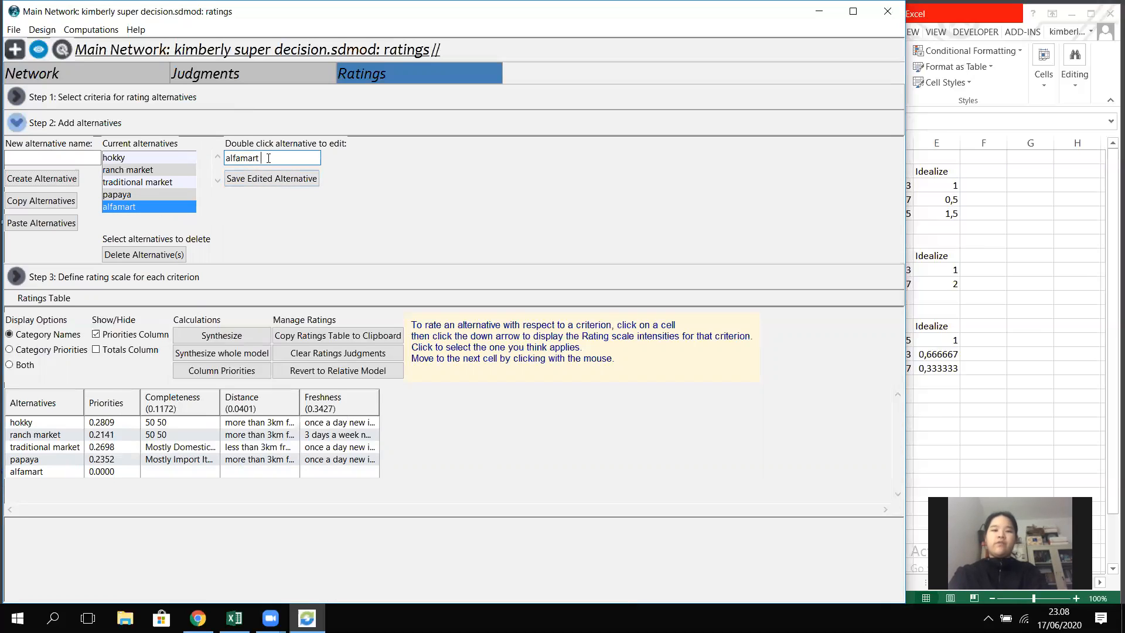
type("go!")
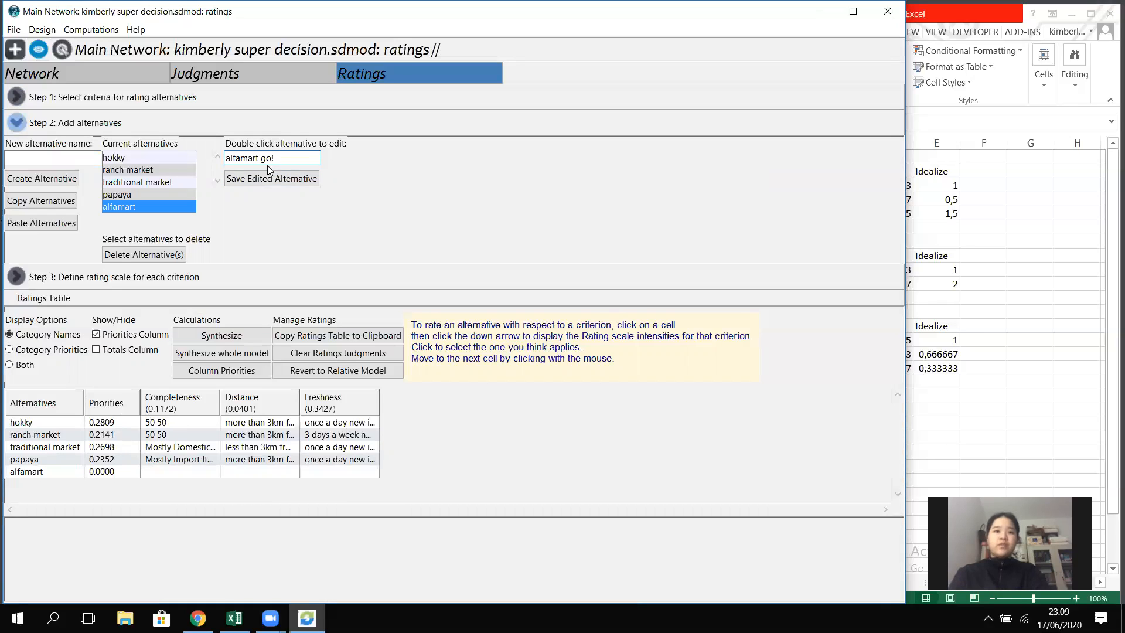
left_click(279, 181)
Delete the "alfamart go!" alternative and close the section for adding alternatives.
left_click(150, 211)
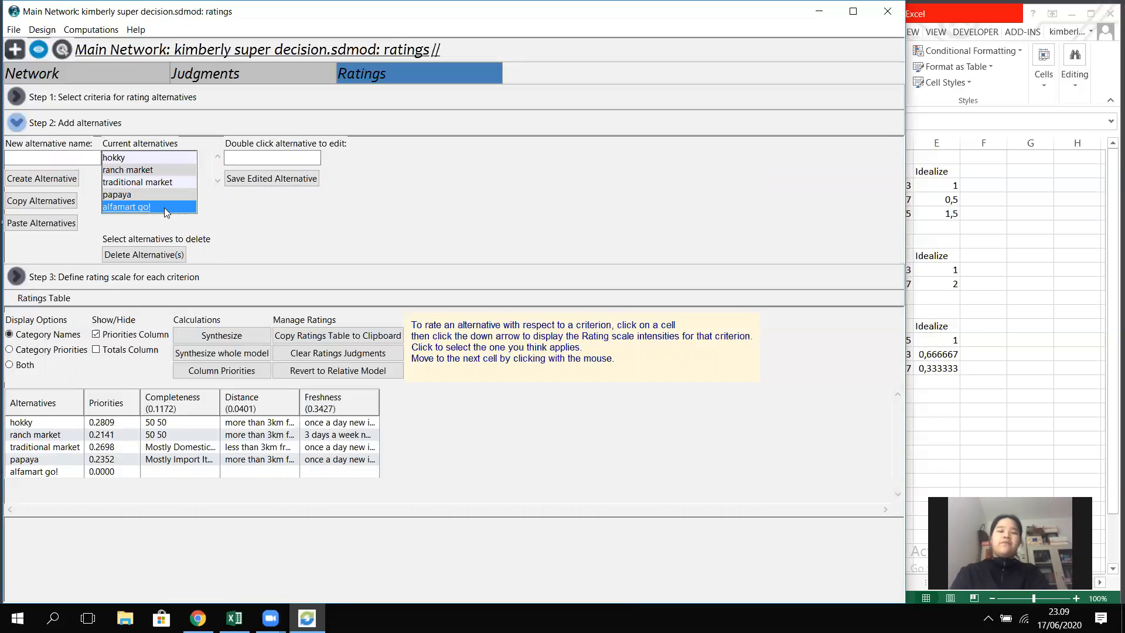
left_click(145, 258)
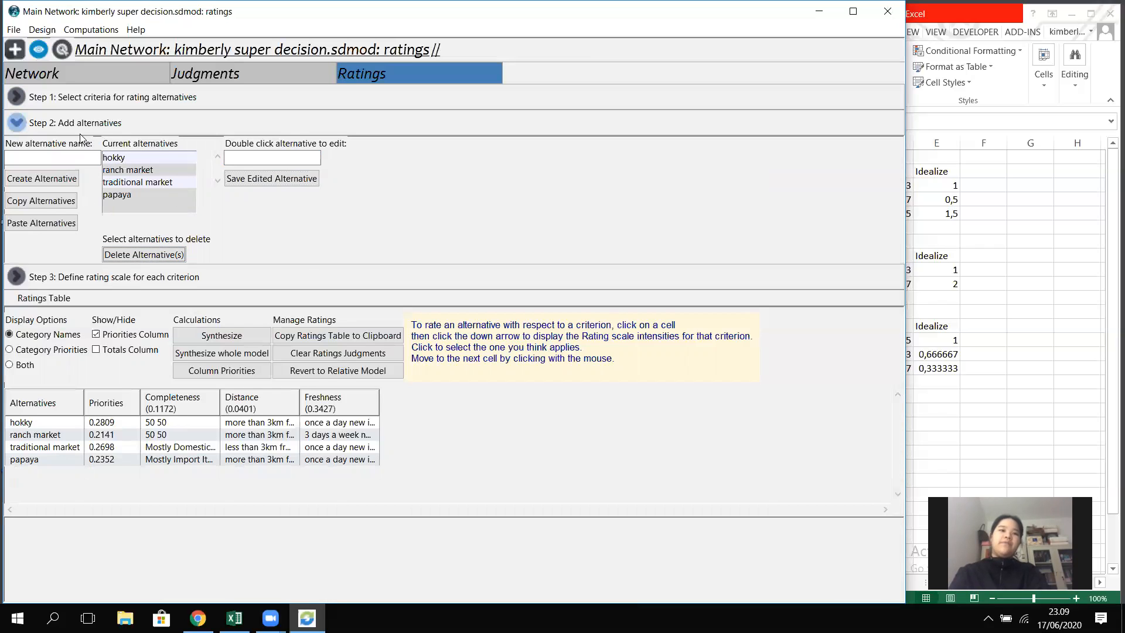
left_click(30, 124)
Show the rating scale definition for Completeness and narrow the window to uncover the Excel workbook beside it.
left_click(23, 150)
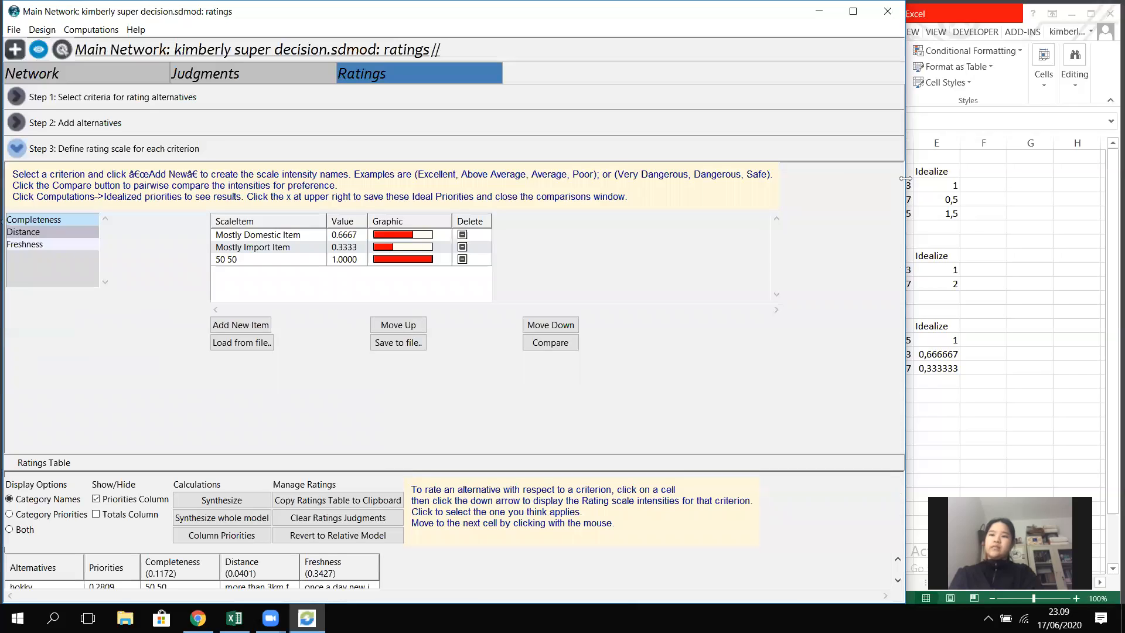
left_click_drag(905, 178, 694, 181)
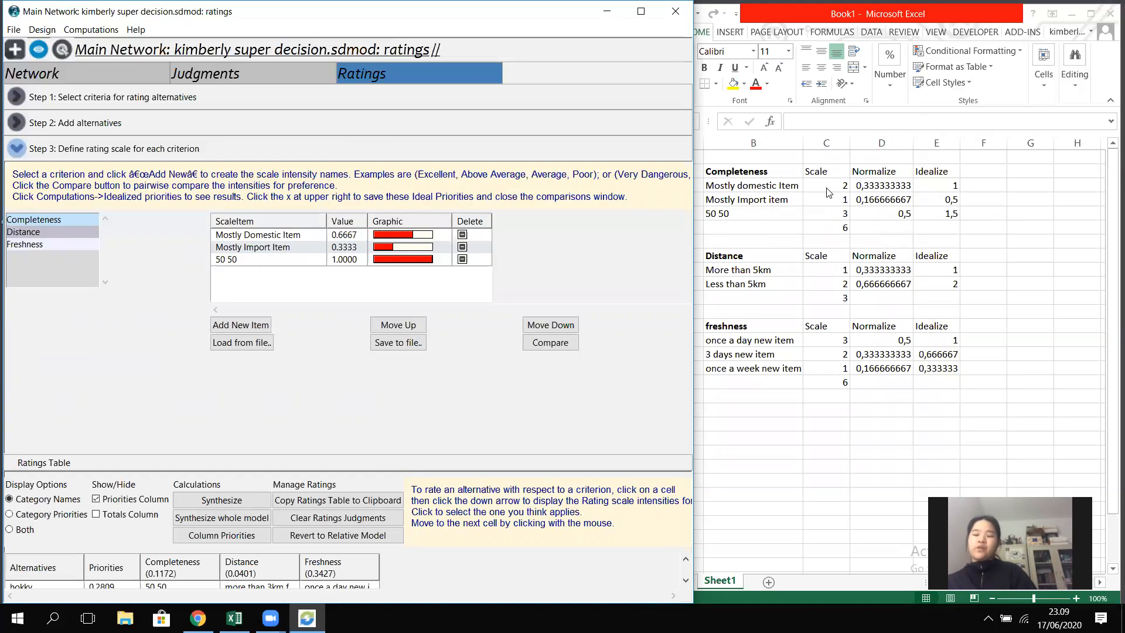
In the Excel workbook, examine the scale values, their sum, and the Normalize and Idealize formulas of the Completeness table.
left_click(845, 226)
left_click(898, 186)
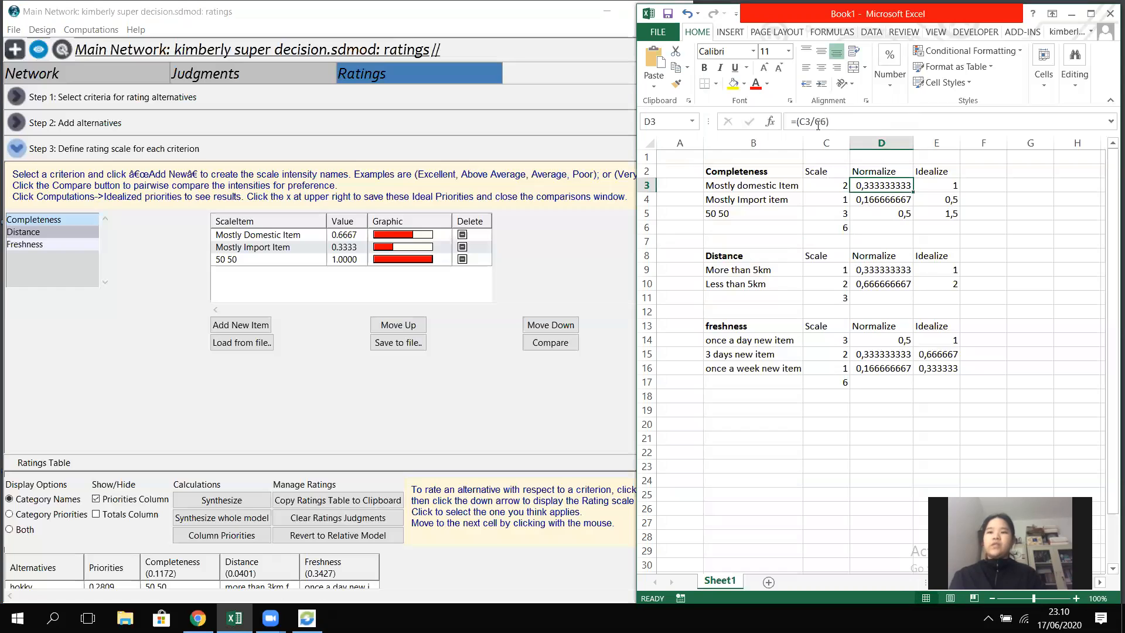
left_click(815, 186)
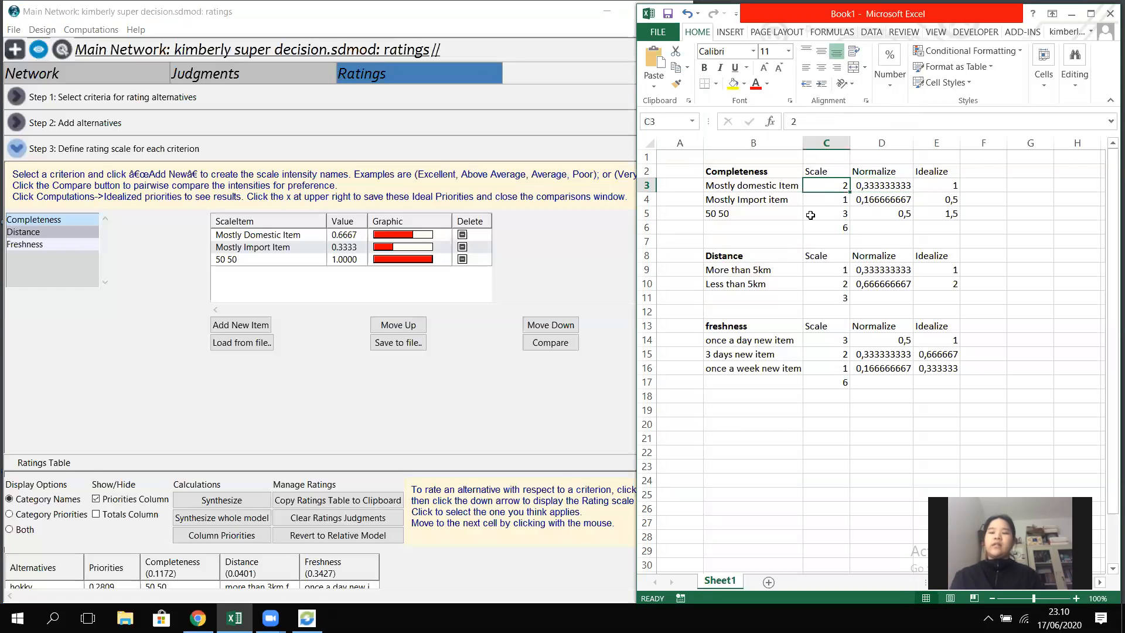
left_click(824, 226)
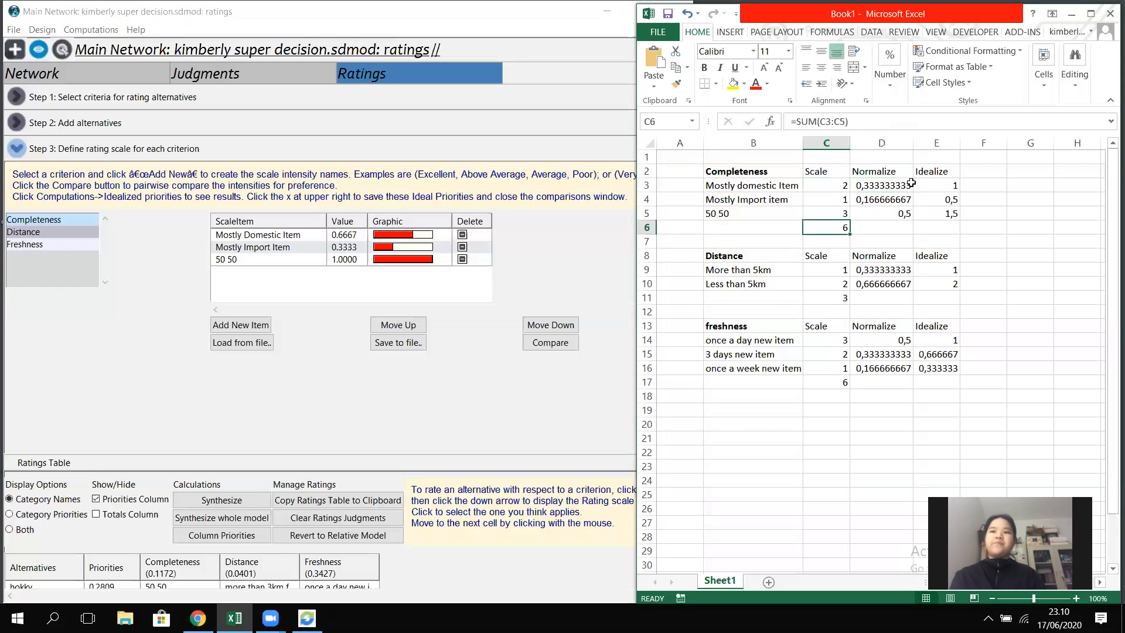
left_click(901, 186)
left_click(899, 200)
left_click(896, 212)
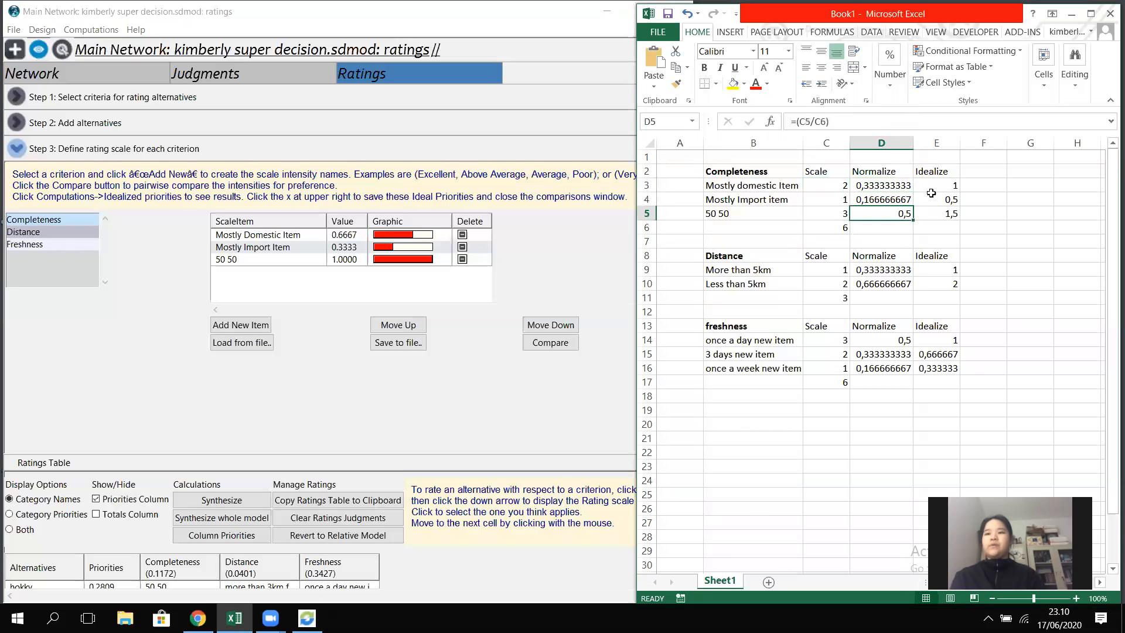
left_click(935, 187)
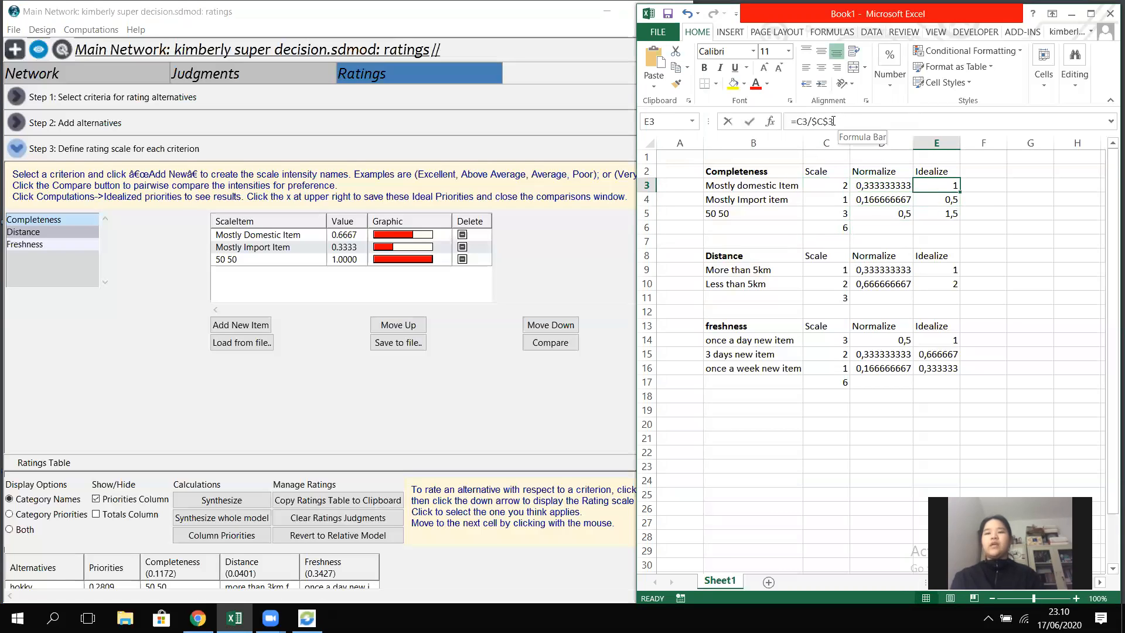
left_click_drag(838, 122, 777, 122)
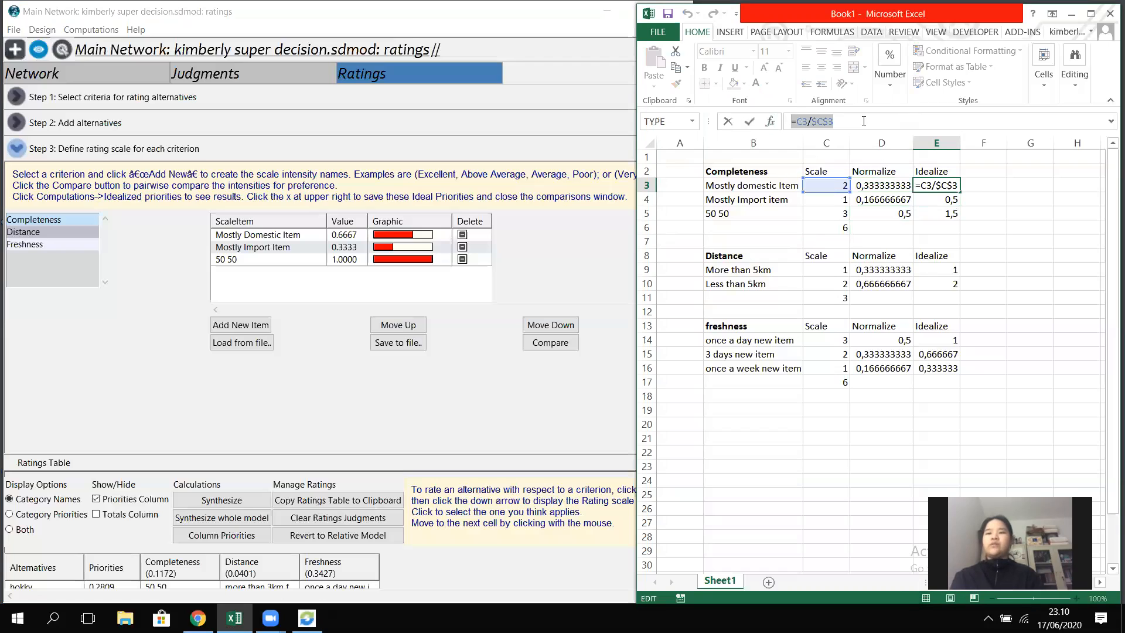
key("Return")
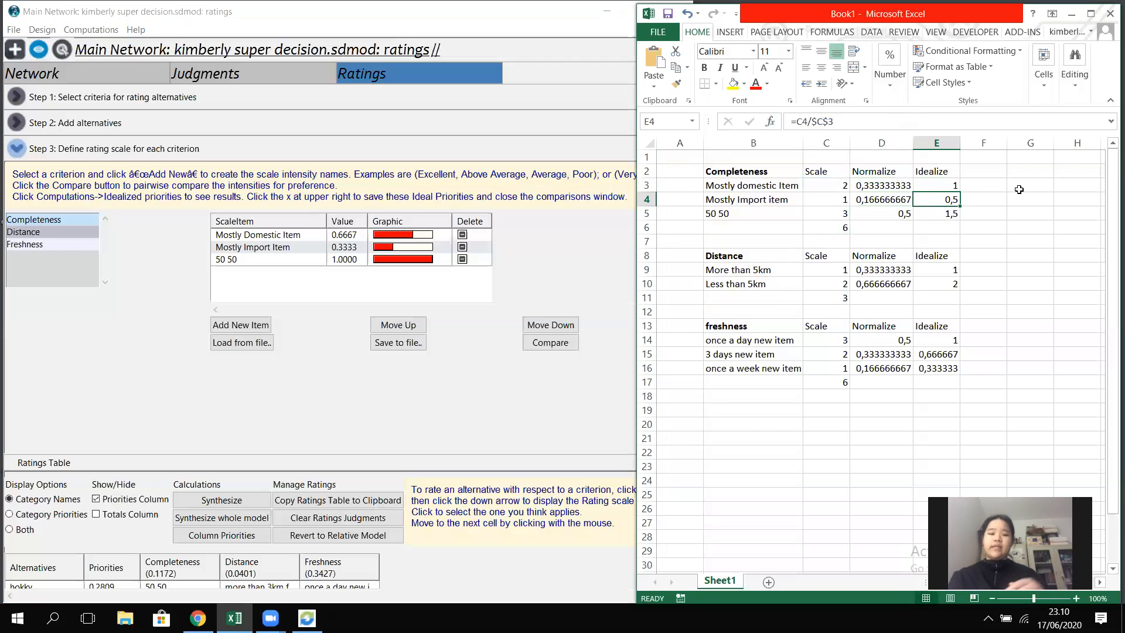
Clear the Idealize formula of the Mostly Import item in cell E4.
type("z")
key("ctrl+z")
key("ctrl+z")
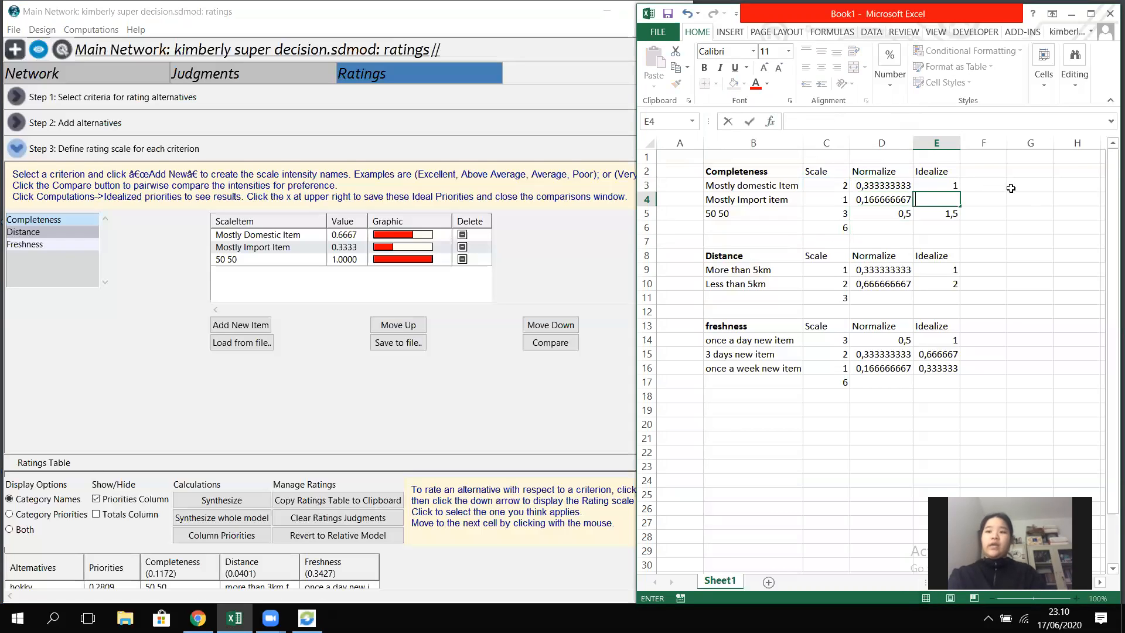
type("=")
left_click(982, 186)
key("BackSpace")
key("BackSpace")
key("BackSpace")
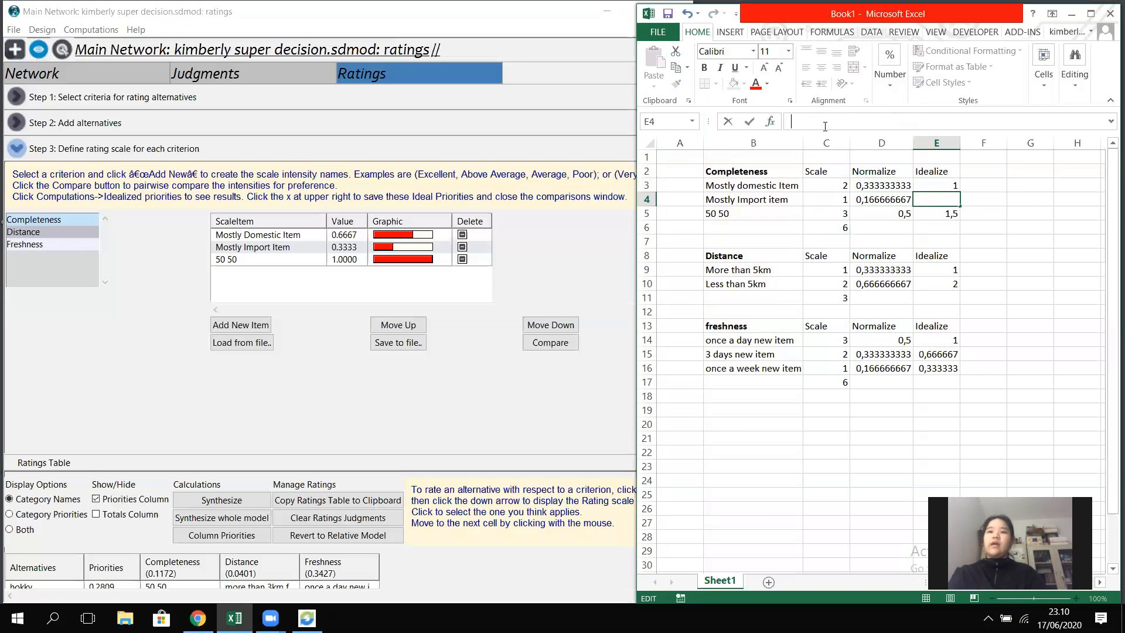
left_click(973, 226)
Change the Distance labels in B9 and B10 to "More than 3km" and "Less than 3km".
left_click_drag(733, 261, 759, 271)
left_click(744, 298)
left_click(844, 122)
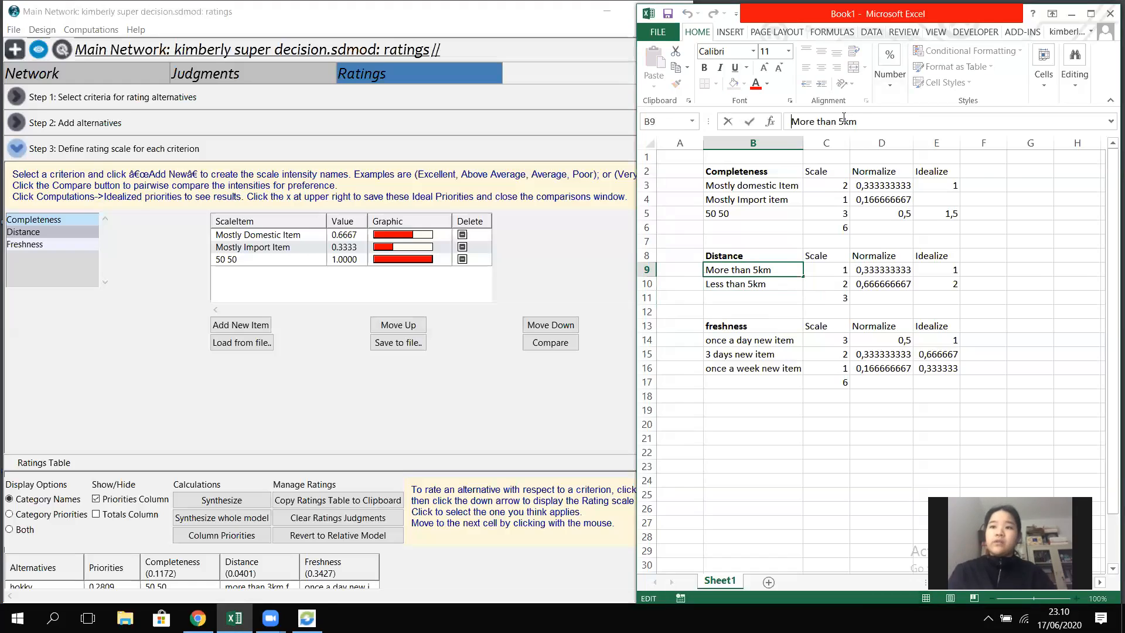
key("BackSpace")
type("3")
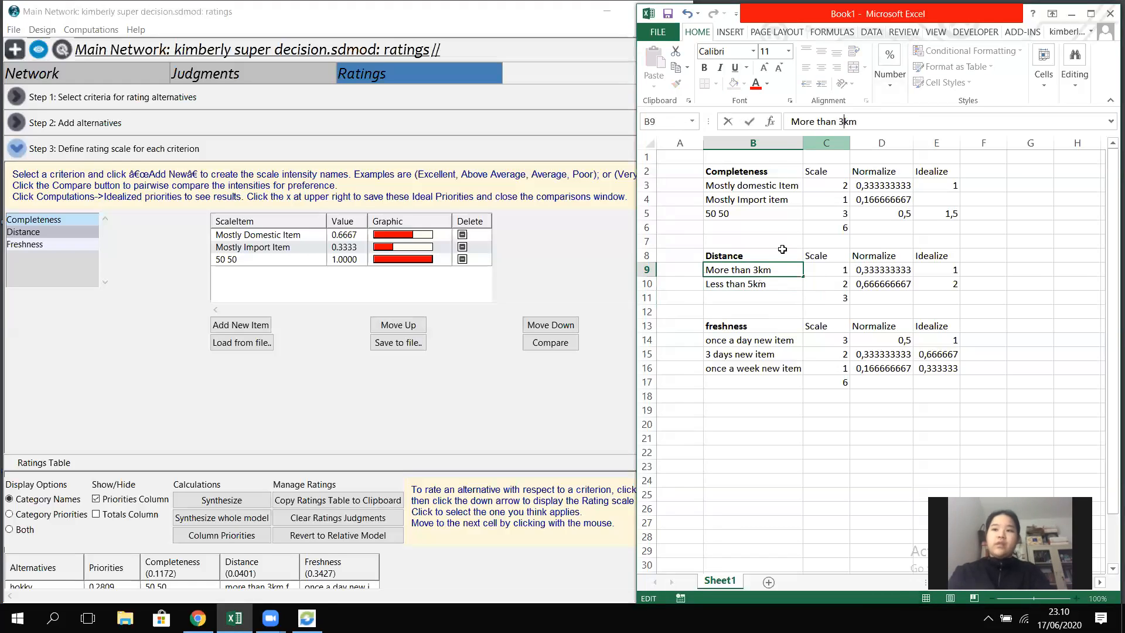
left_click(752, 283)
left_click(839, 122)
key("BackSpace")
type("3")
left_click(843, 296)
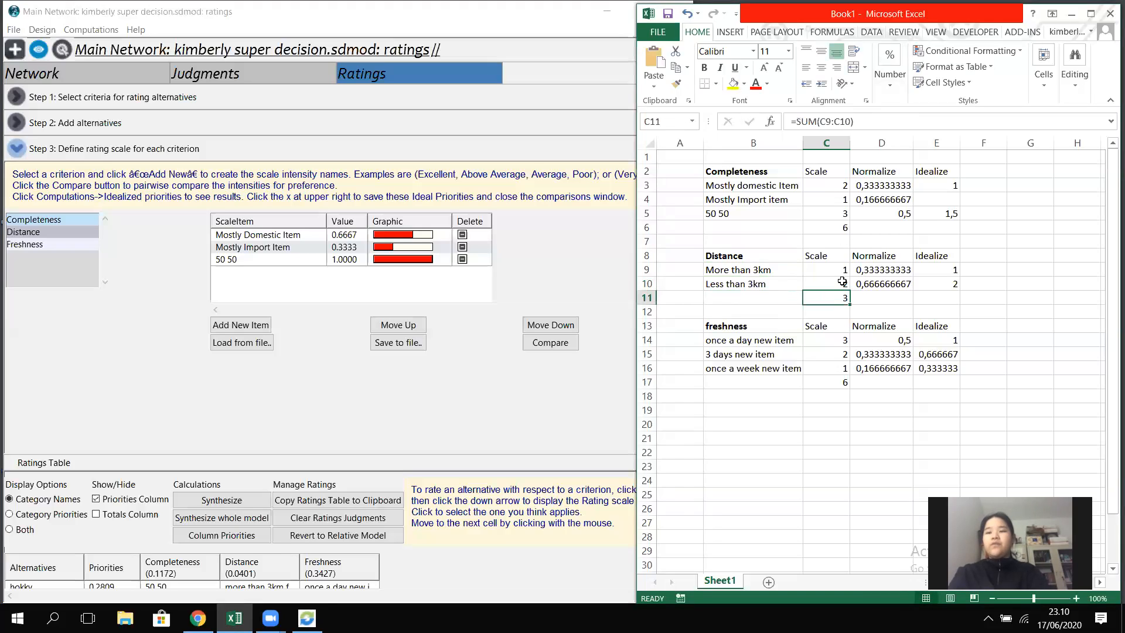
Examine the Scale values of the two Distance items in C9 and C10.
left_click(842, 283)
left_click(846, 270)
left_click(845, 286)
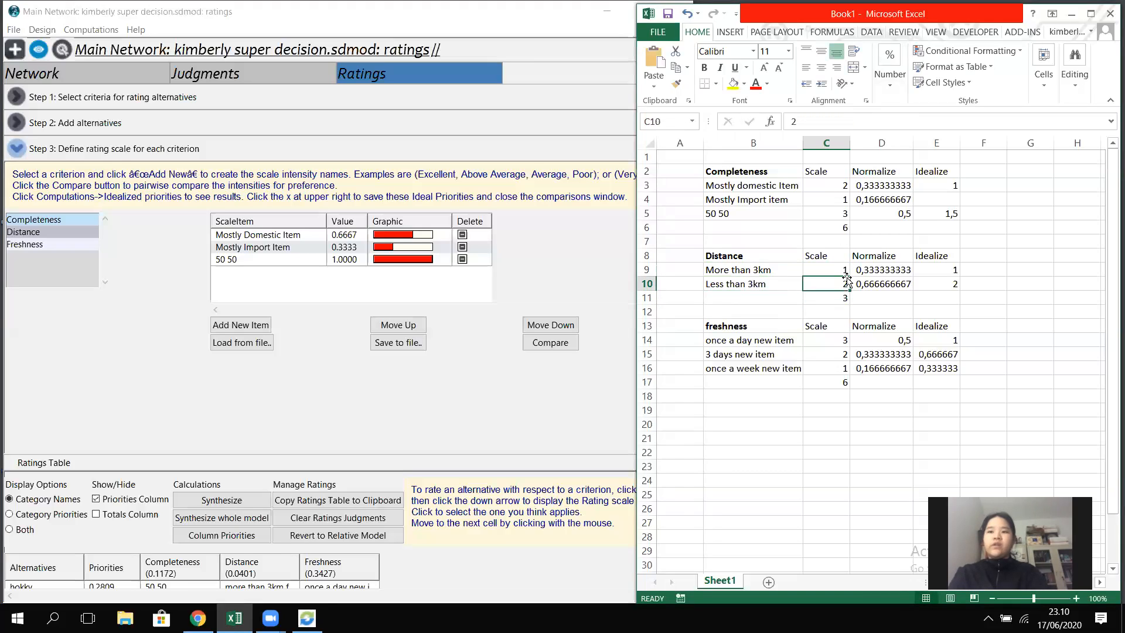
left_click(842, 271)
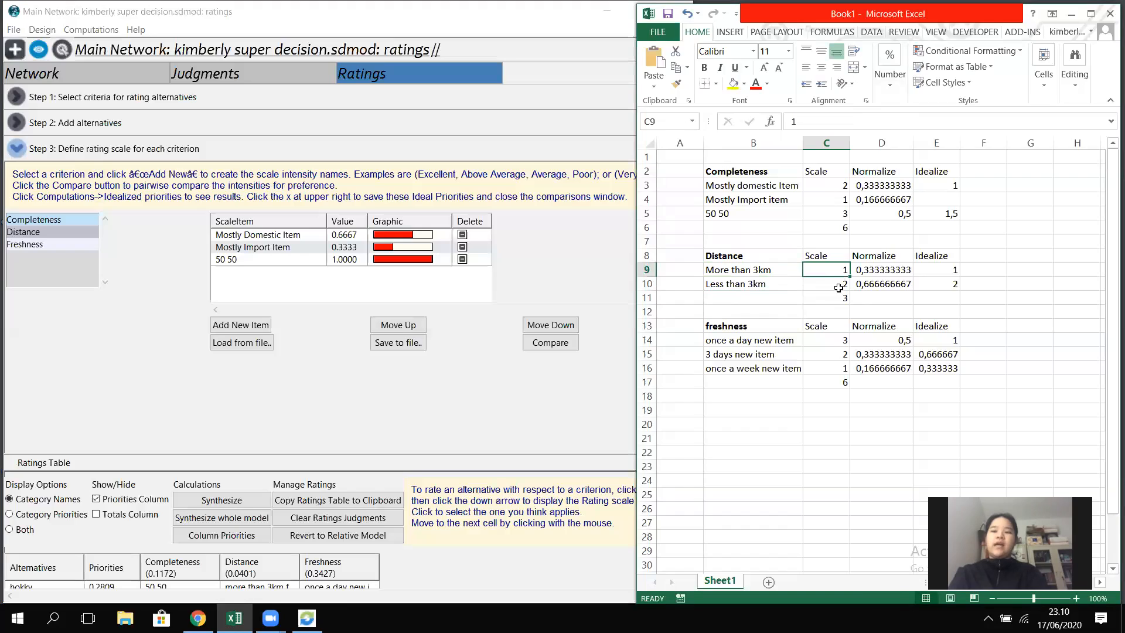
left_click(839, 287)
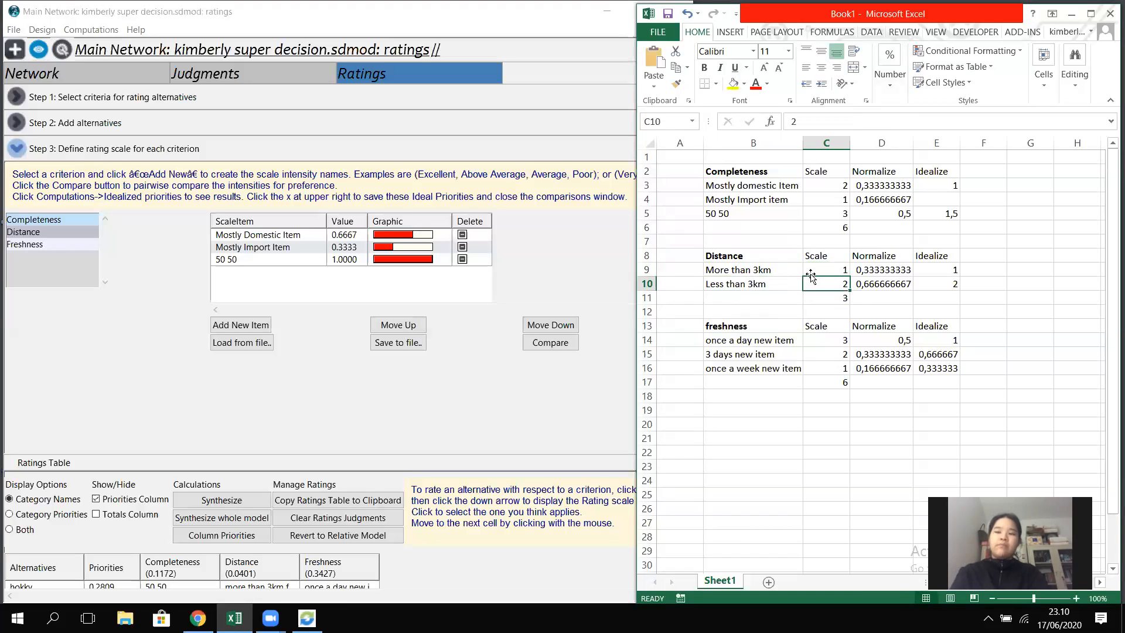
left_click(838, 270)
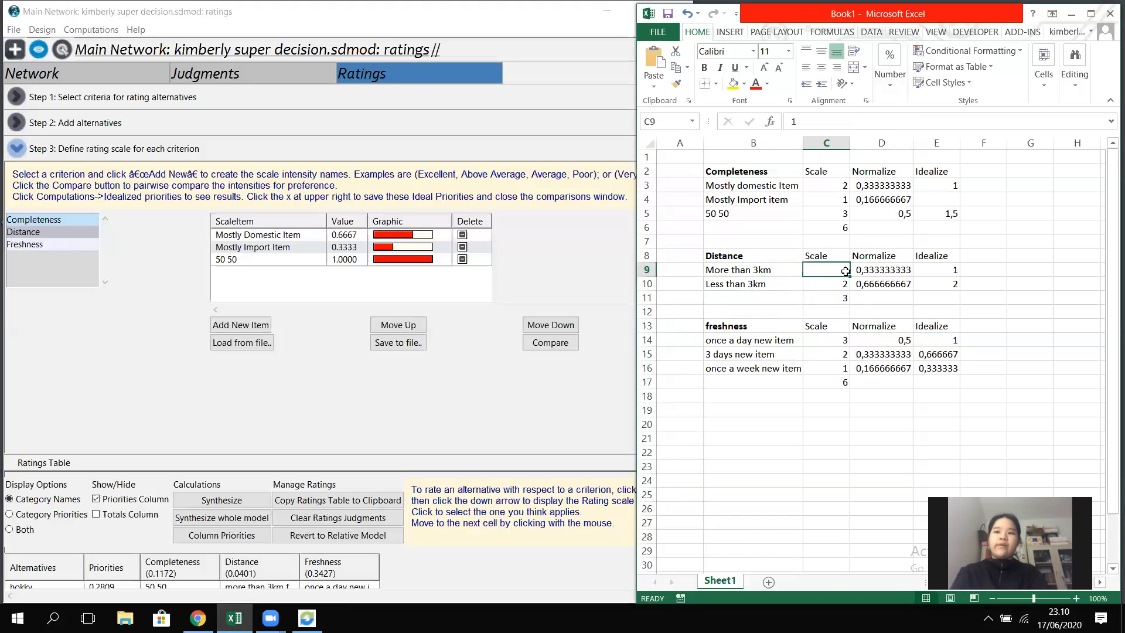
Examine the freshness items and their Scale values in C14 to C16, and return to the Super Decisions ratings window.
left_click(739, 344)
left_click_drag(737, 368, 718, 341)
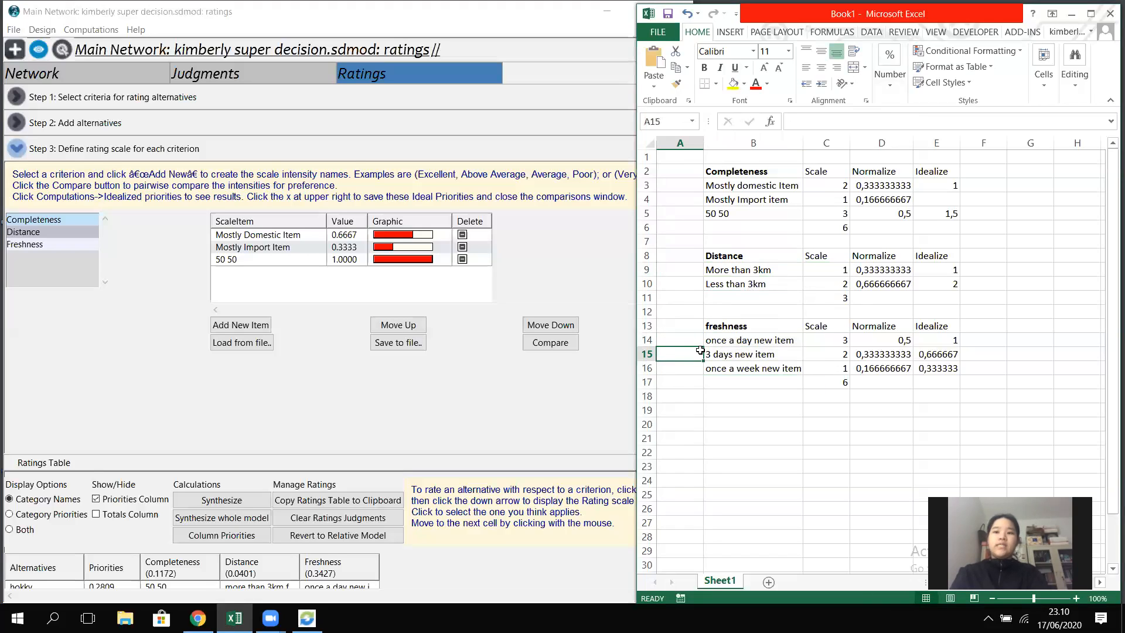
left_click(677, 371)
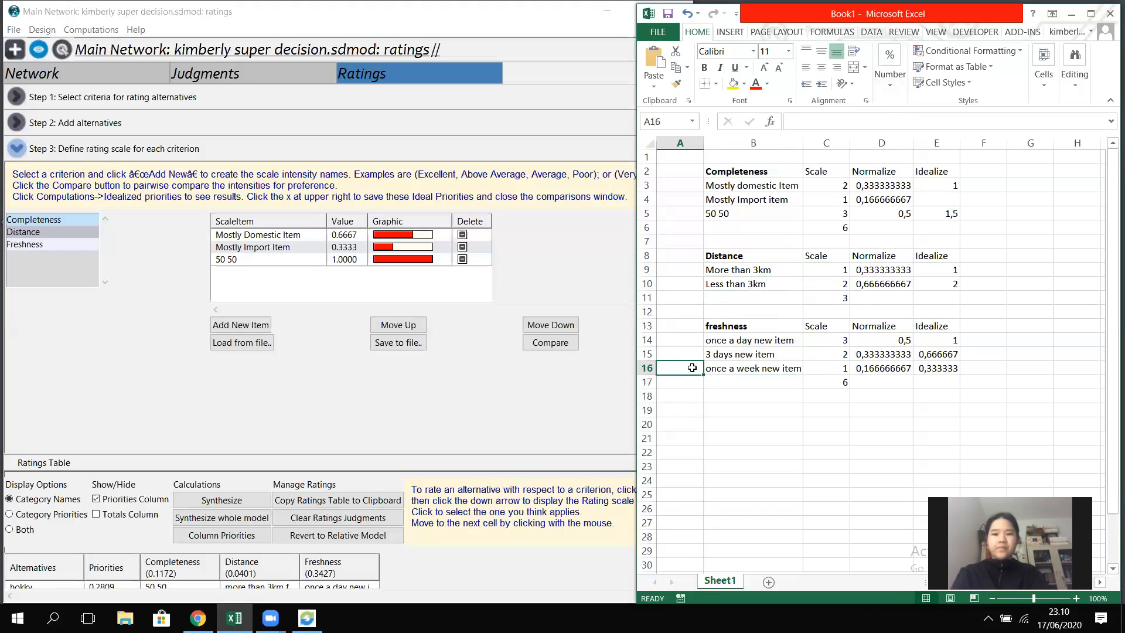
left_click(838, 340)
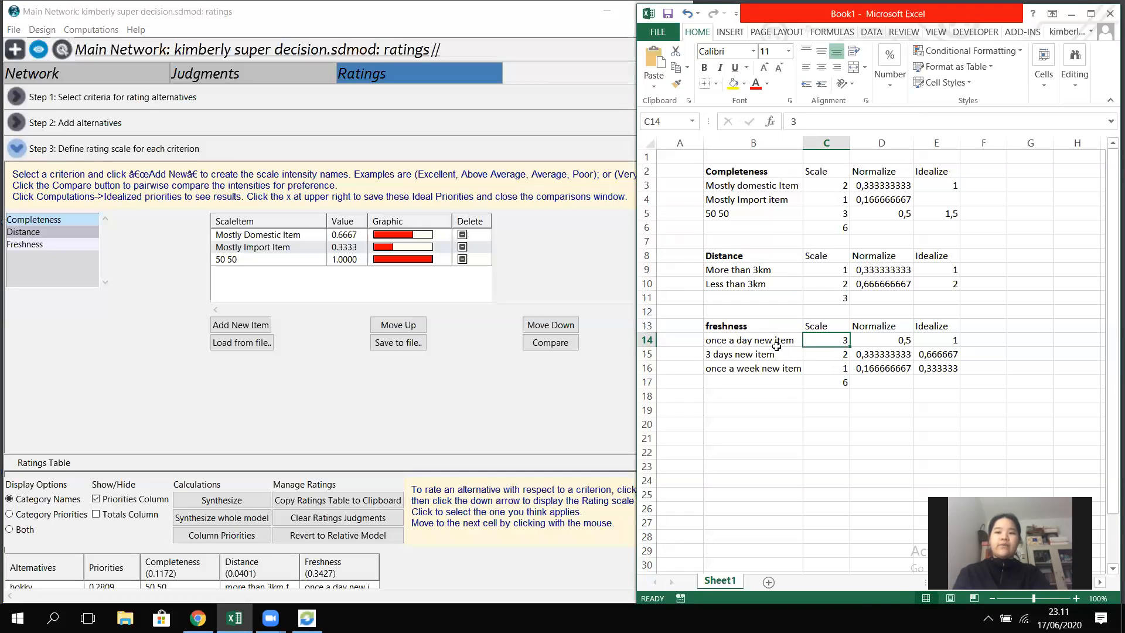
left_click(844, 352)
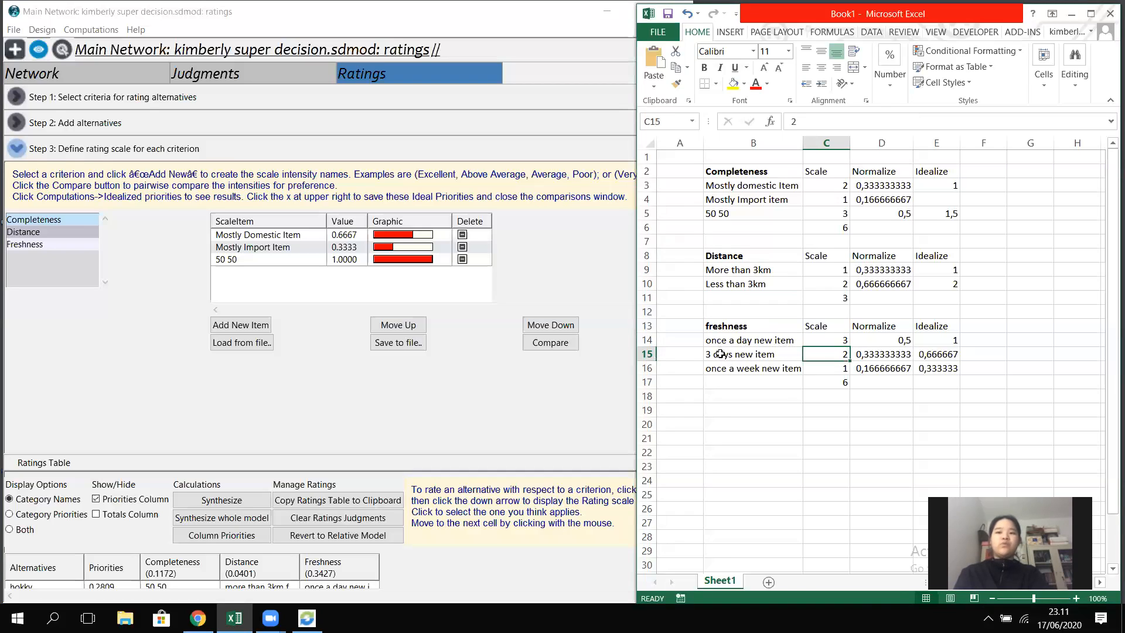
left_click(830, 369)
left_click(390, 364)
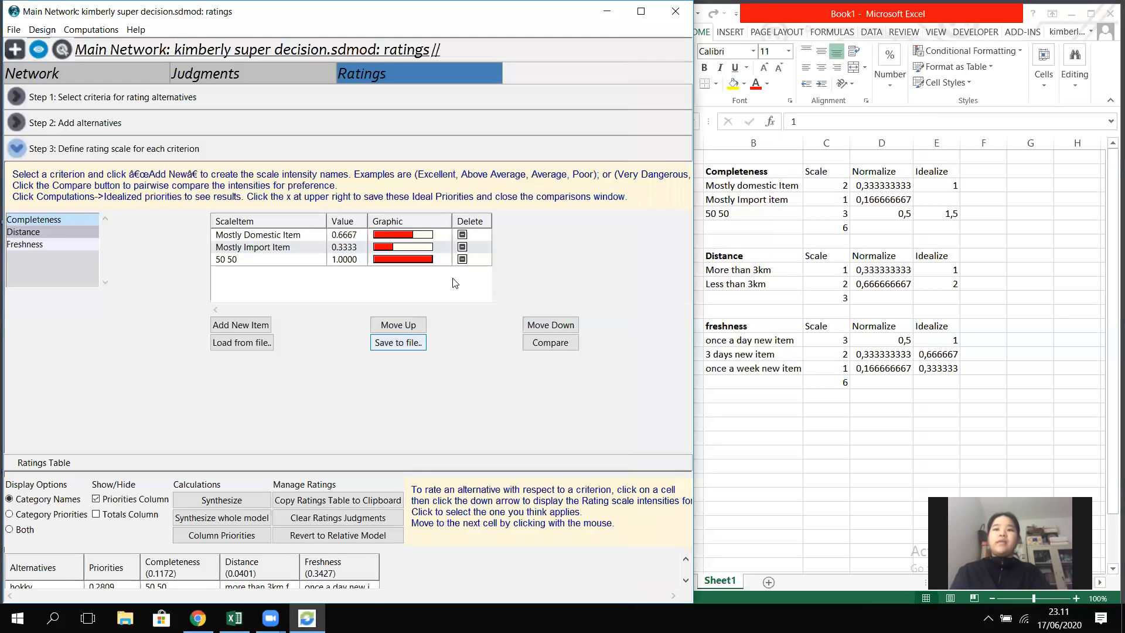
Maximize the ratings window and review the direct comparison values of the three Completeness scale items.
key("super+Up")
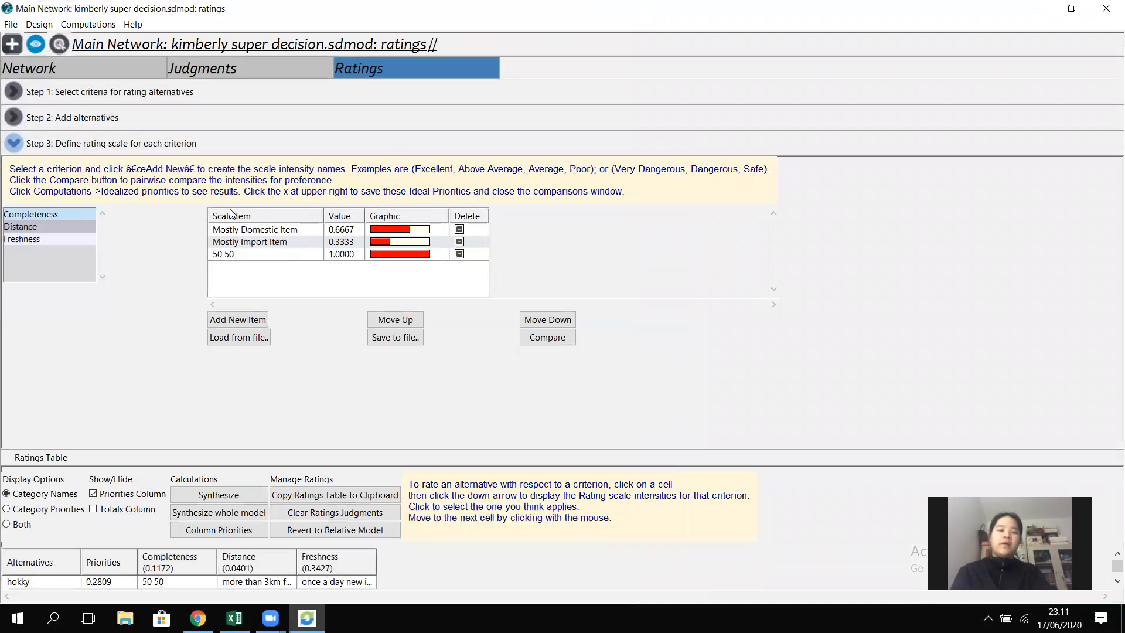
left_click(538, 338)
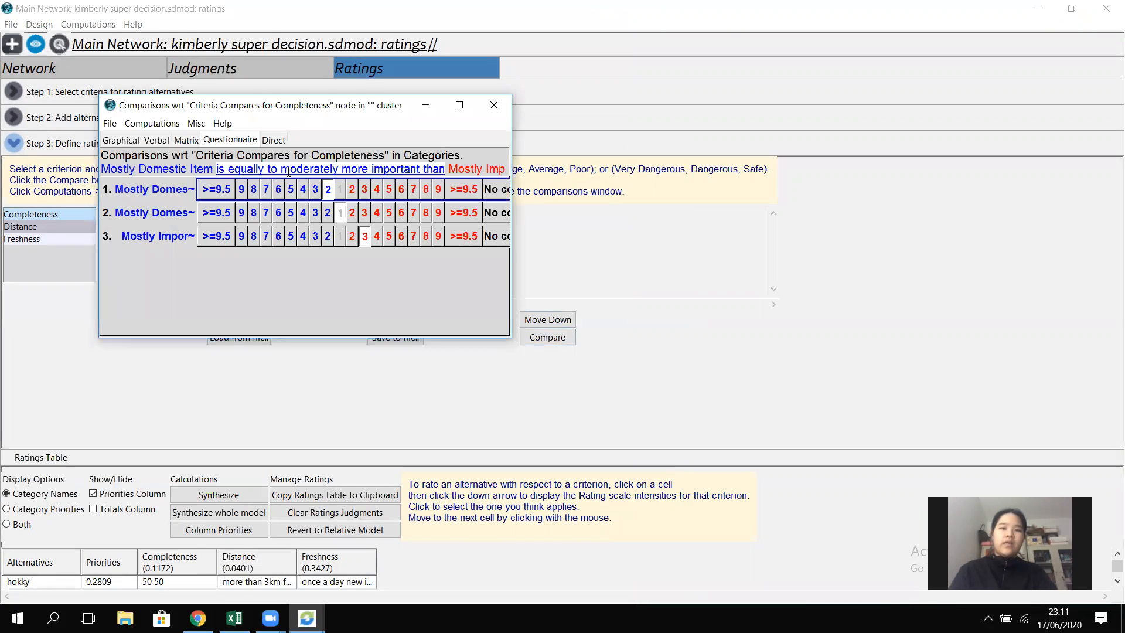
left_click(273, 139)
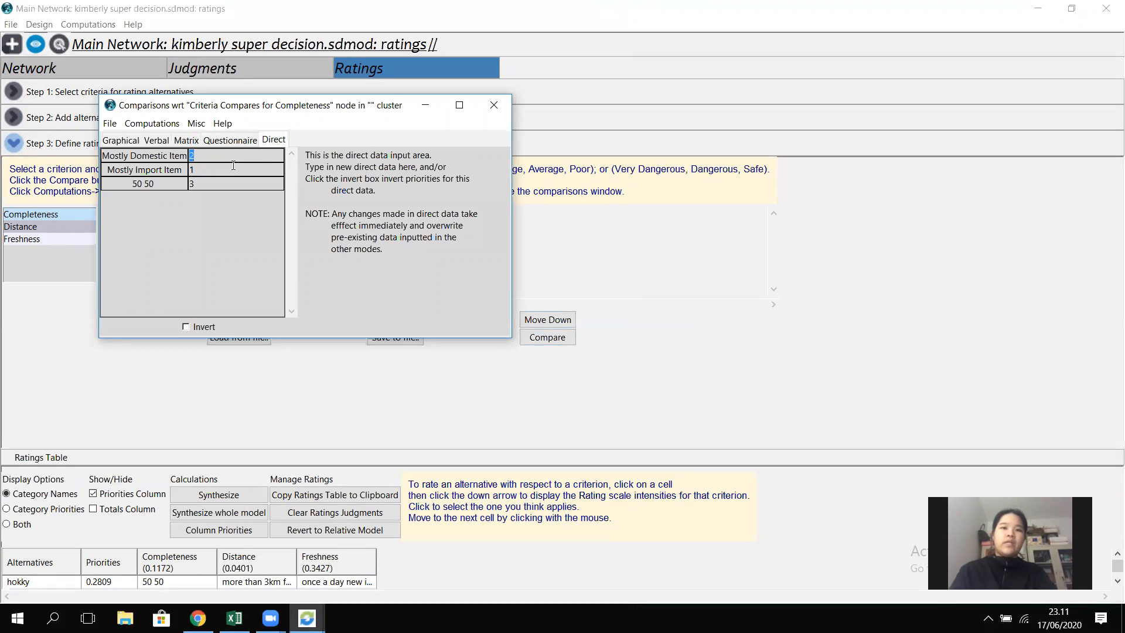
left_click(218, 183)
left_click(215, 171)
left_click(214, 156)
left_click(209, 183)
left_click(208, 170)
left_click(201, 184)
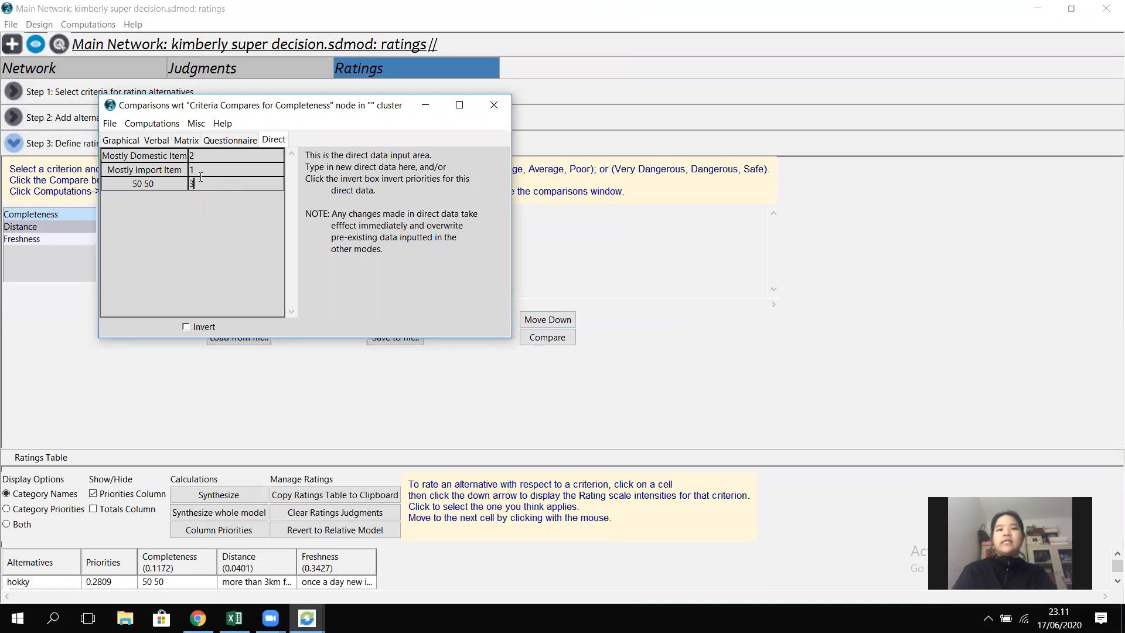
left_click(203, 172)
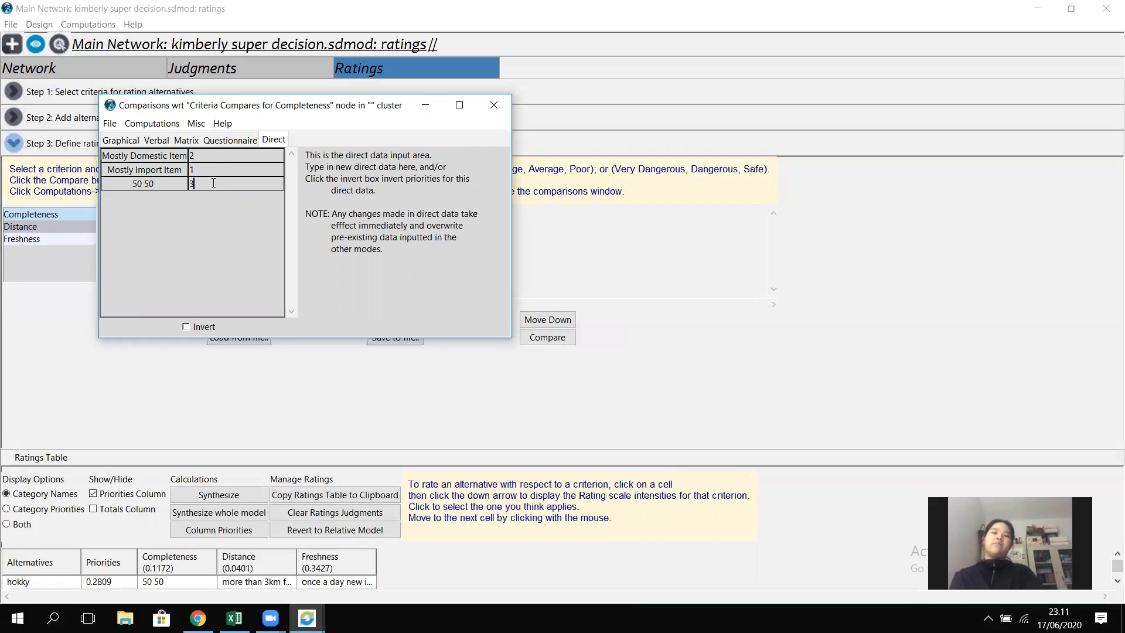
left_click(494, 108)
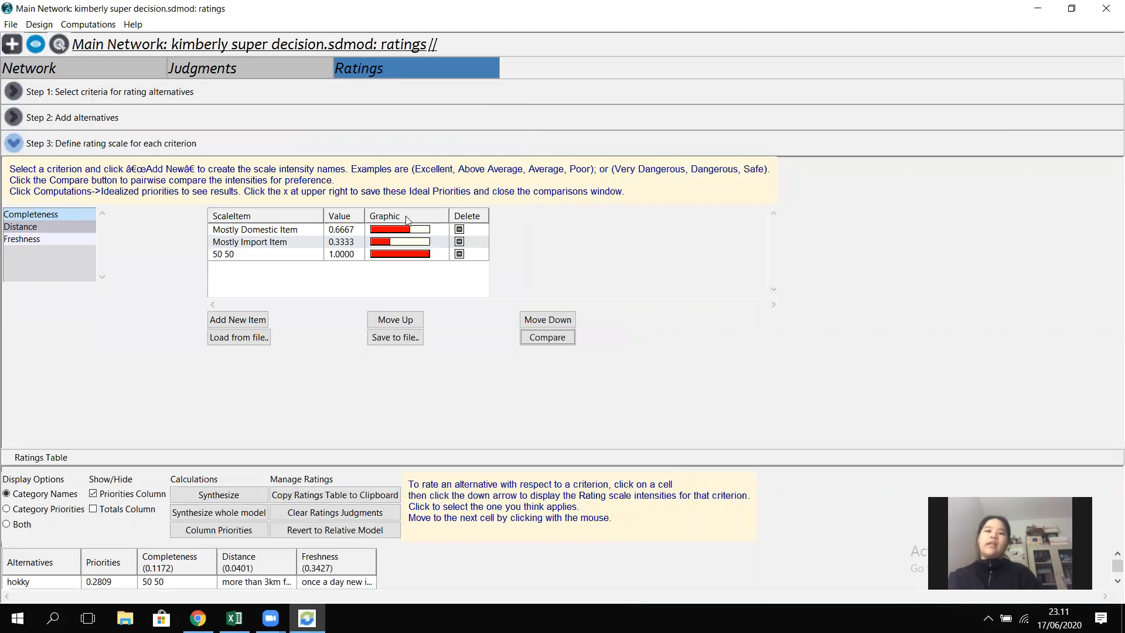
View the Distance and Freshness rating scales, and collapse the rating scale definition section to show the full ratings table.
left_click(18, 227)
left_click(21, 240)
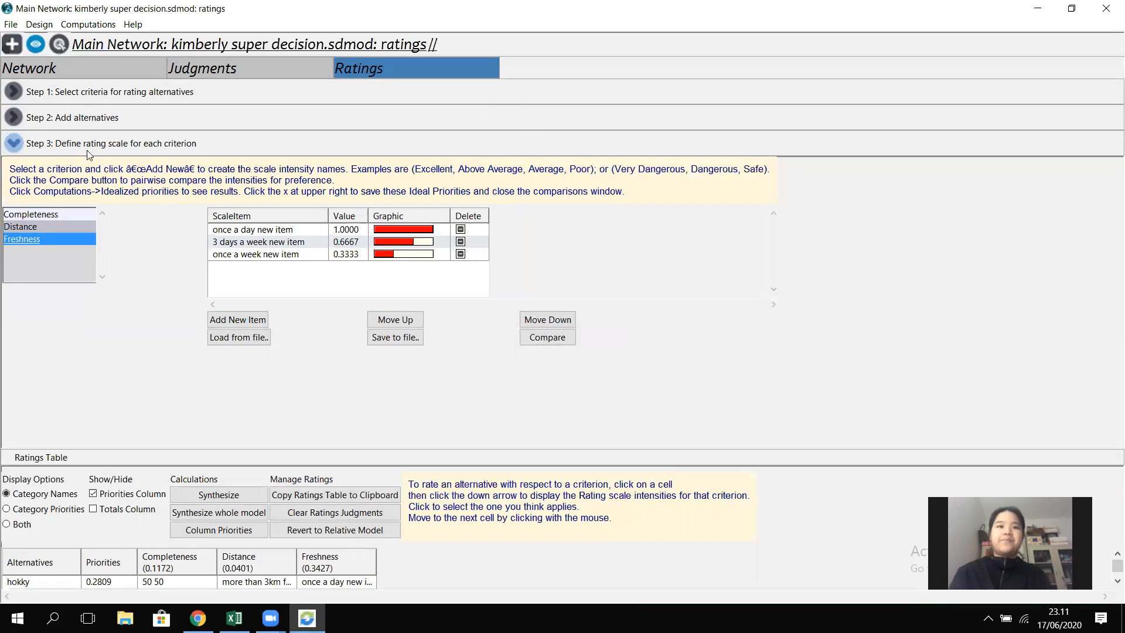
left_click(18, 145)
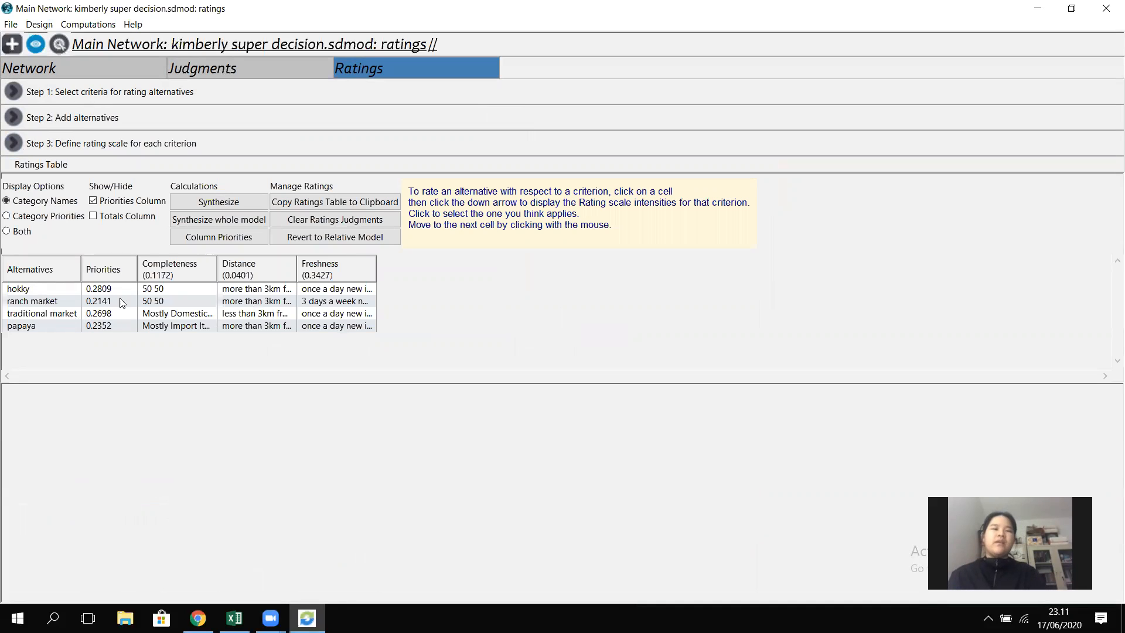
Select 50 50 as hokky's Completeness rating and examine the Completeness ratings of ranch market, traditional market and papaya.
left_click(172, 288)
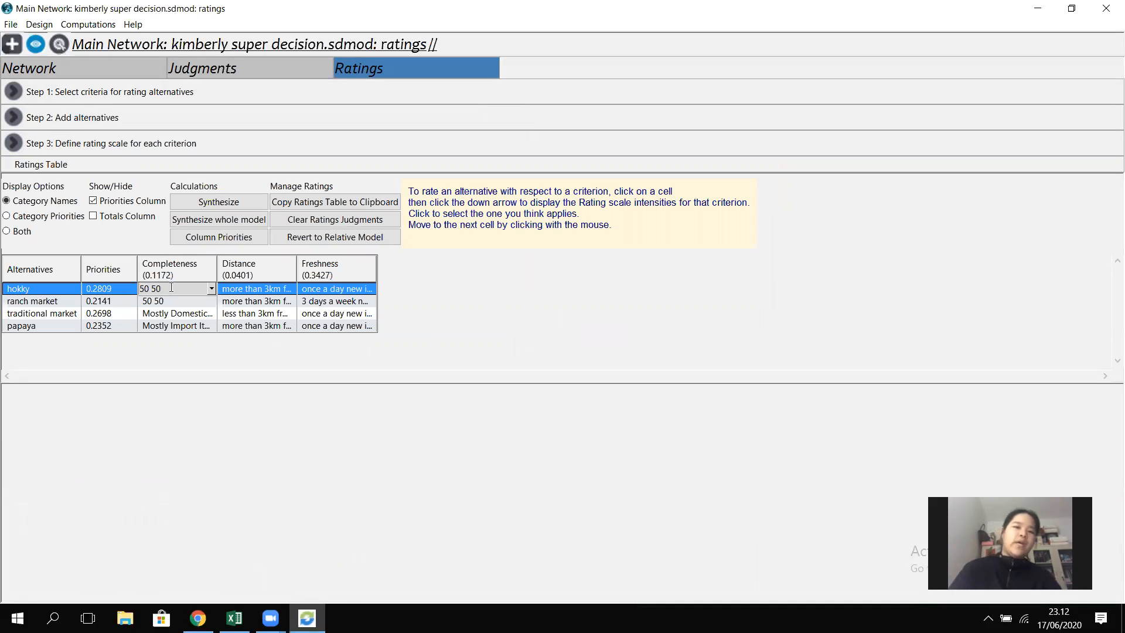
left_click(211, 289)
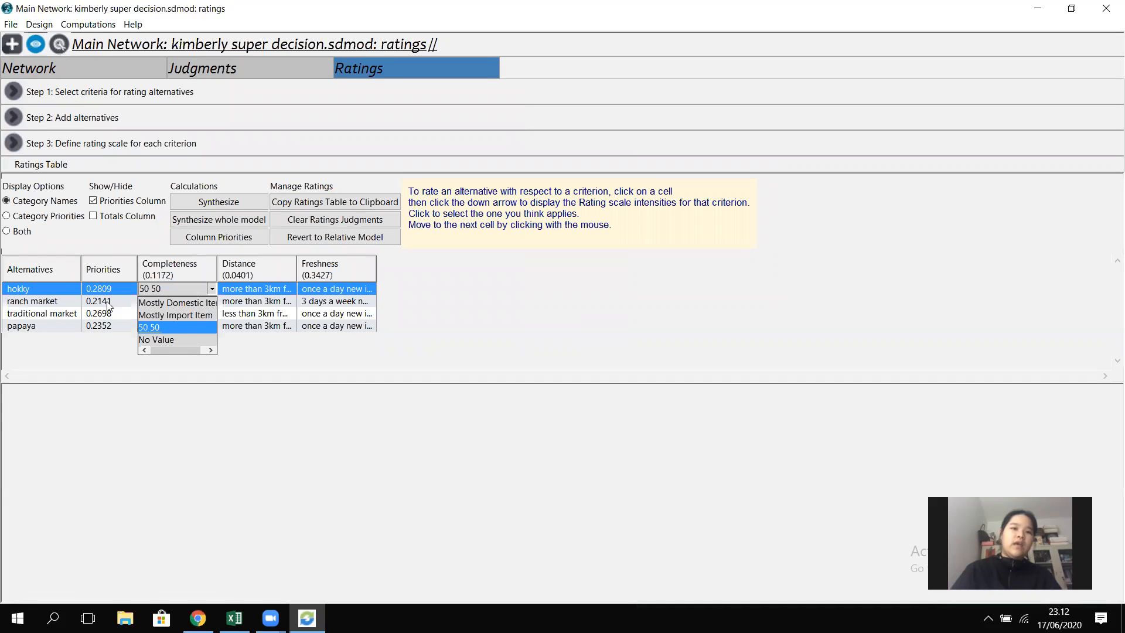
left_click(158, 327)
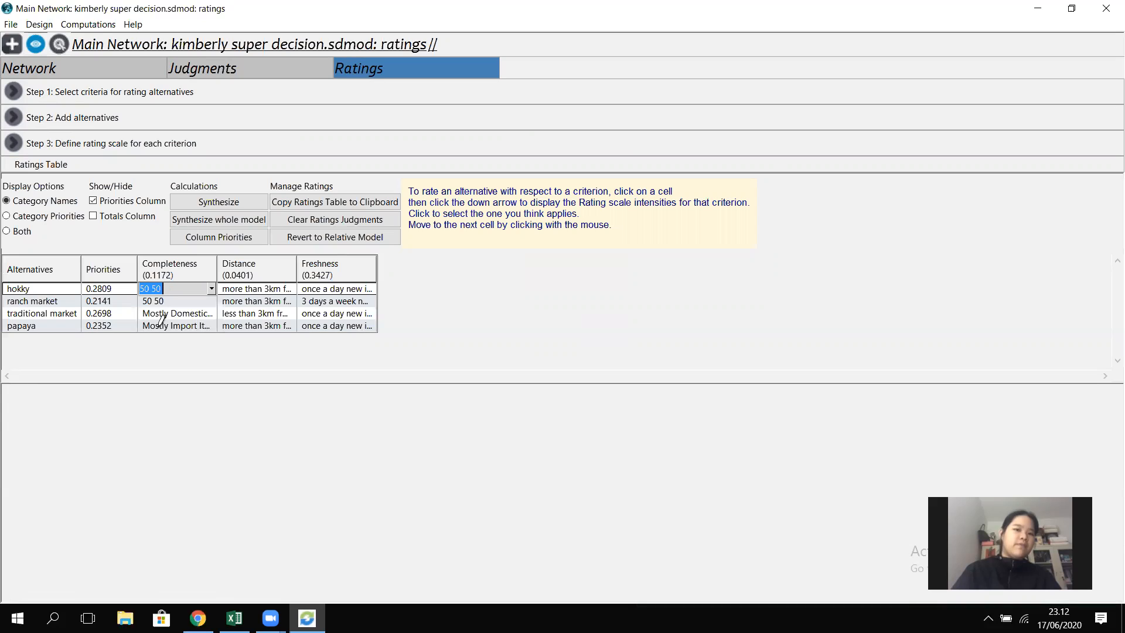
left_click(215, 304)
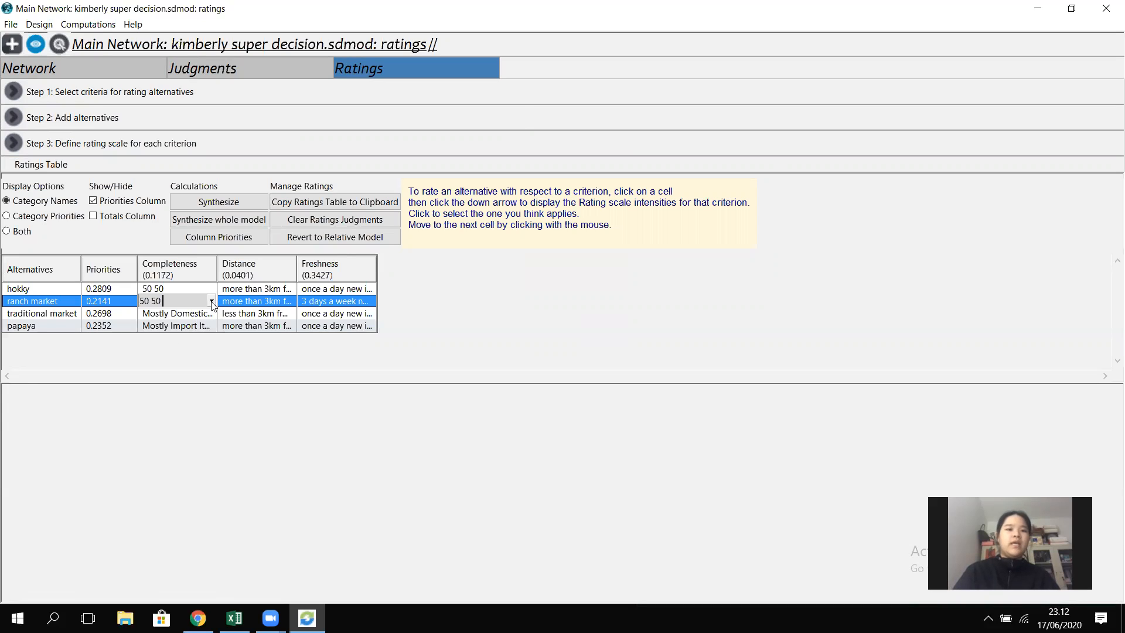
left_click(211, 315)
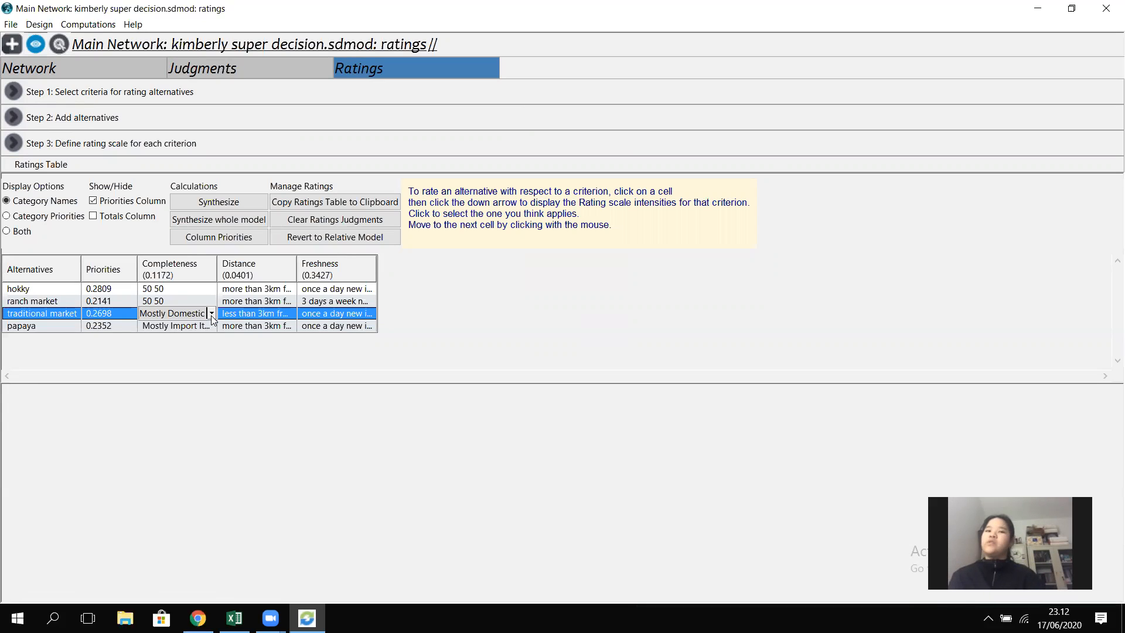
left_click(210, 326)
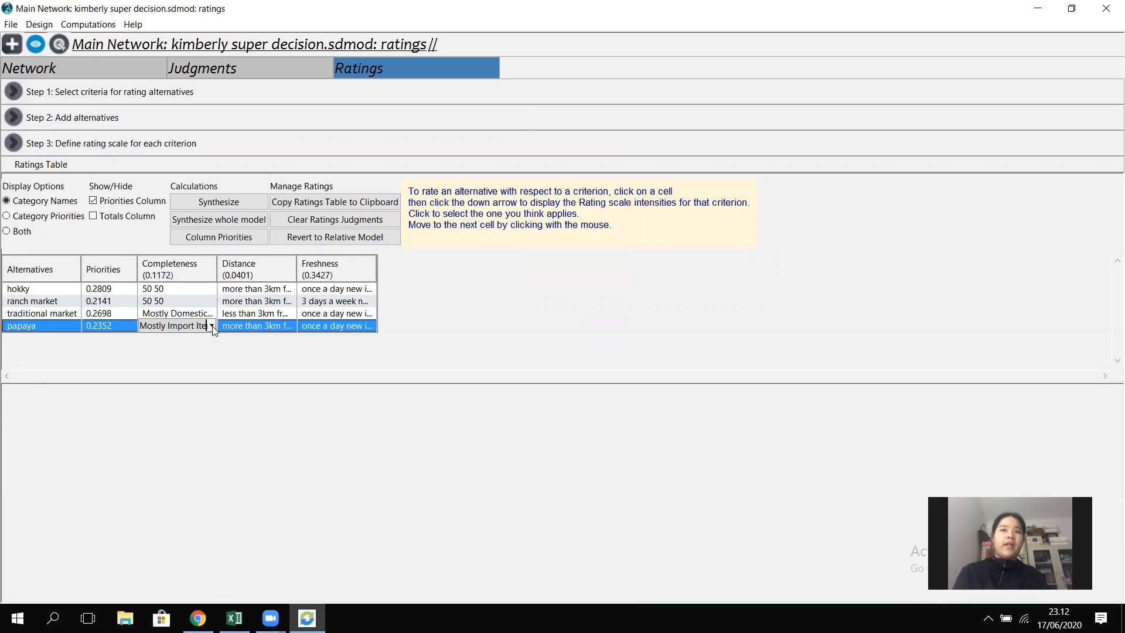
Examine the alternatives' Distance and Freshness ratings and sort the ratings table by Distance.
left_click(284, 290)
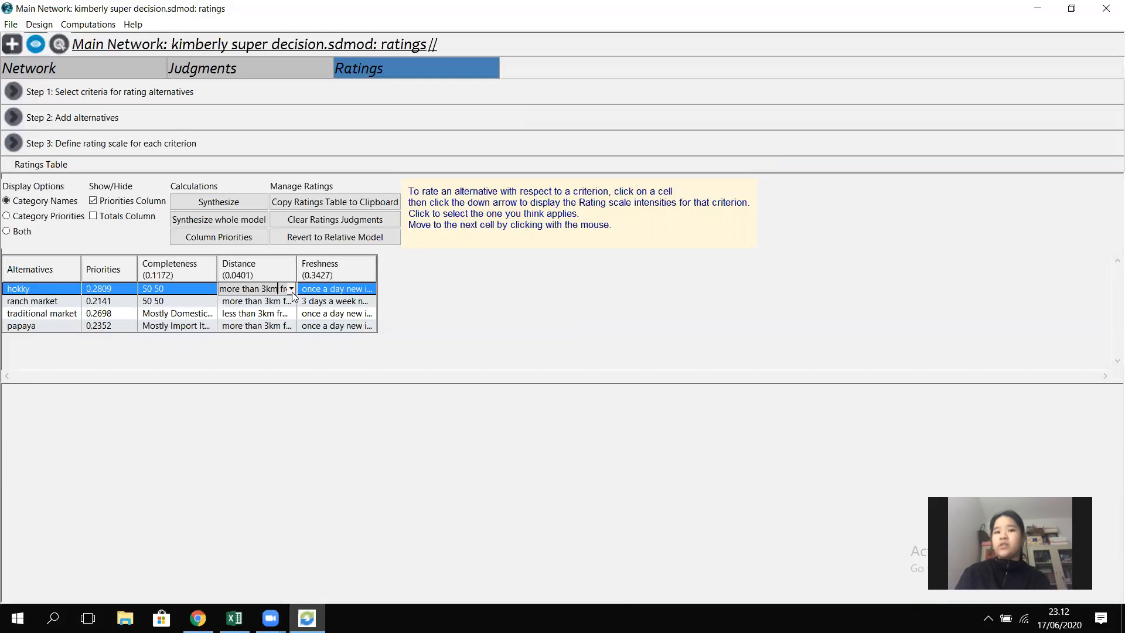
left_click(288, 314)
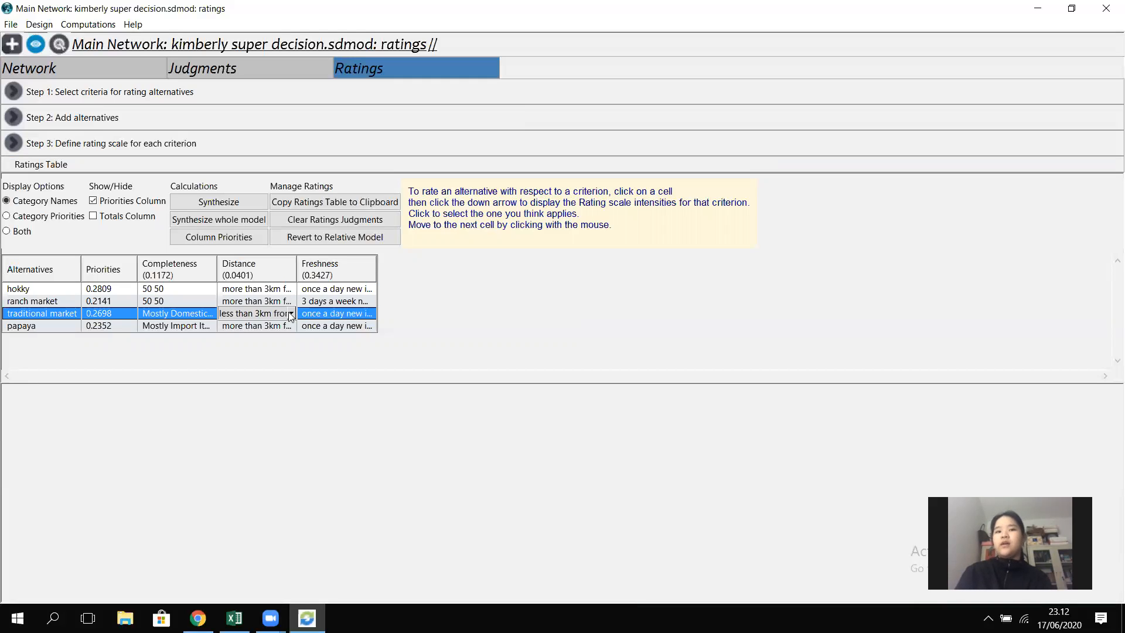
left_click(356, 288)
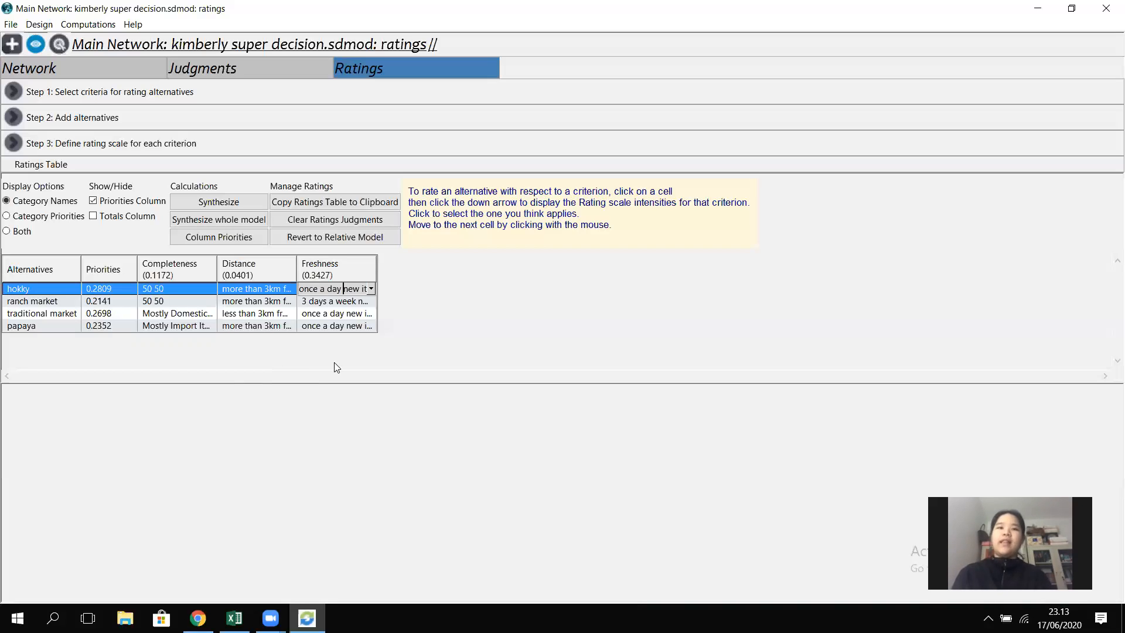
left_click(284, 302)
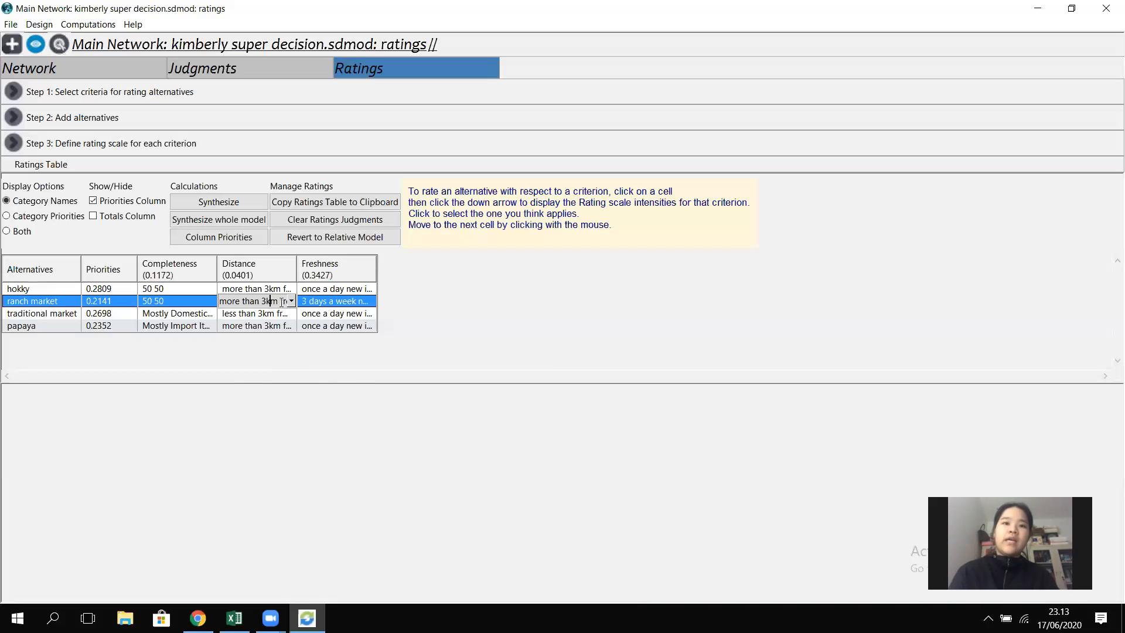
left_click(264, 258)
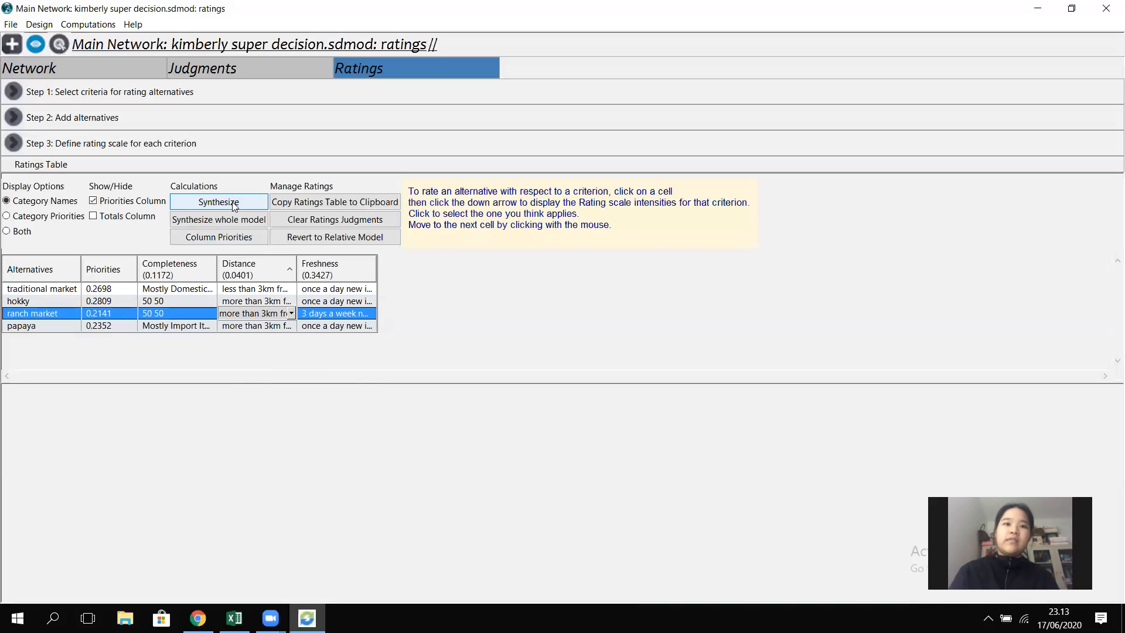
Synthesize the ratings, widen the results window to read the Ideals, Normals and Raw priorities of all alternatives, and close it.
left_click(238, 206)
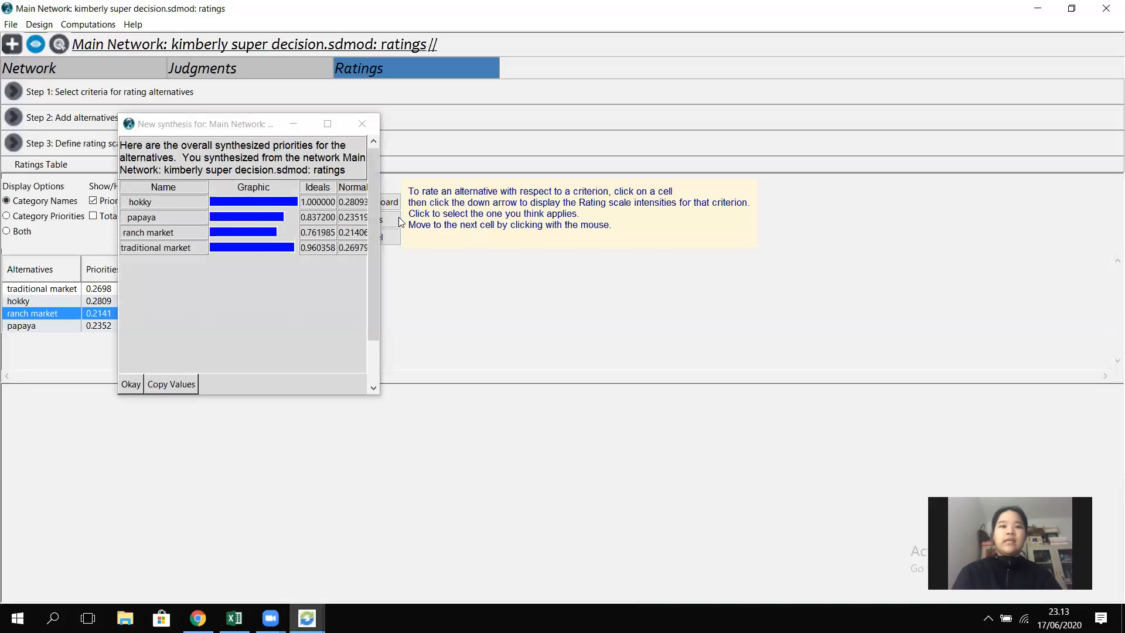
left_click_drag(379, 218, 569, 225)
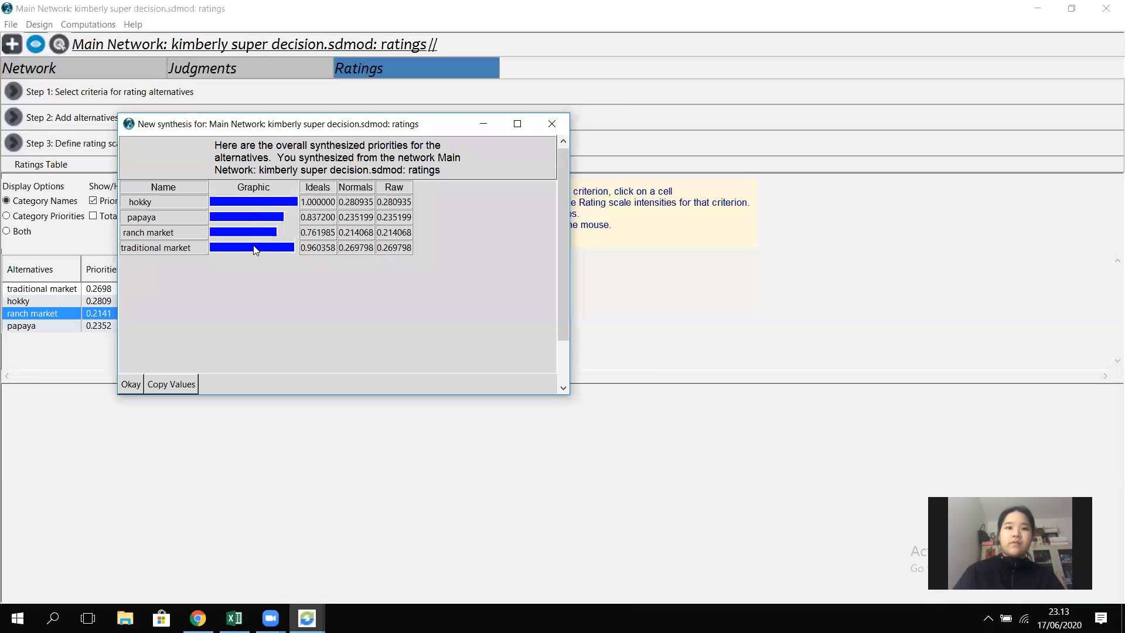
left_click_drag(304, 129, 590, 112)
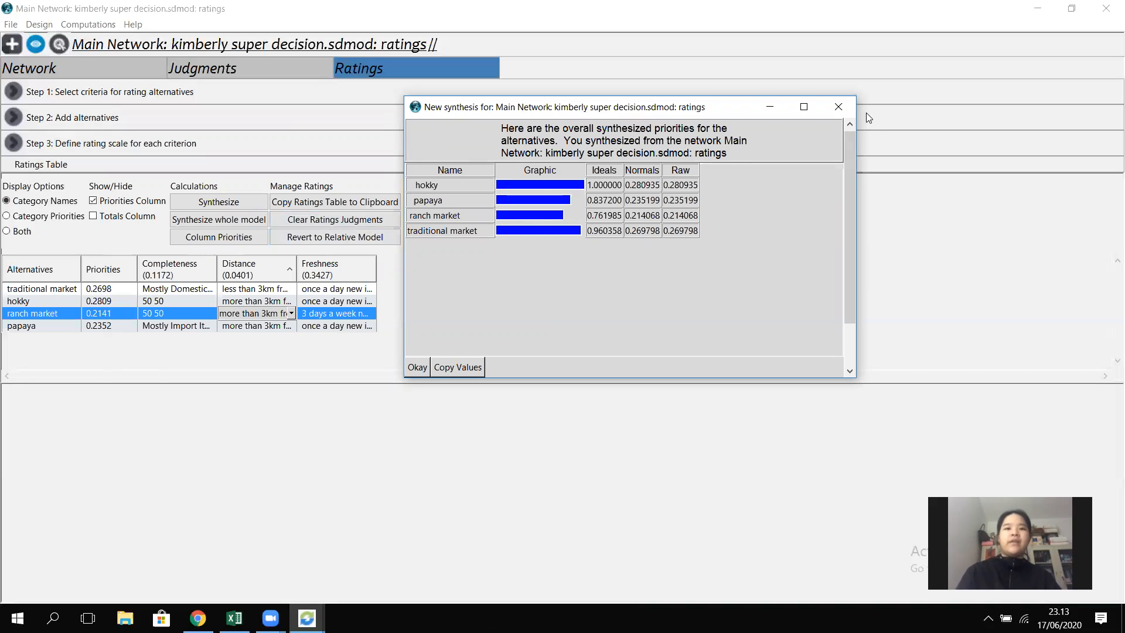
left_click(849, 109)
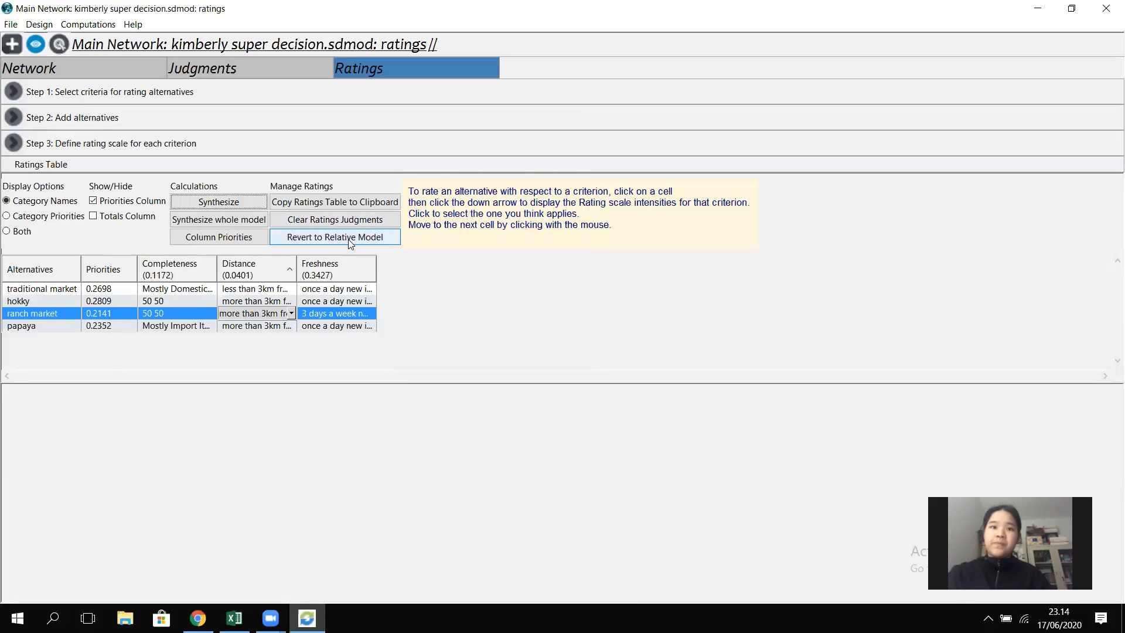
Run the AHP Sensitivity analysis, examine the graph and the priorities of all four alternatives, and close the analysis window.
left_click(94, 25)
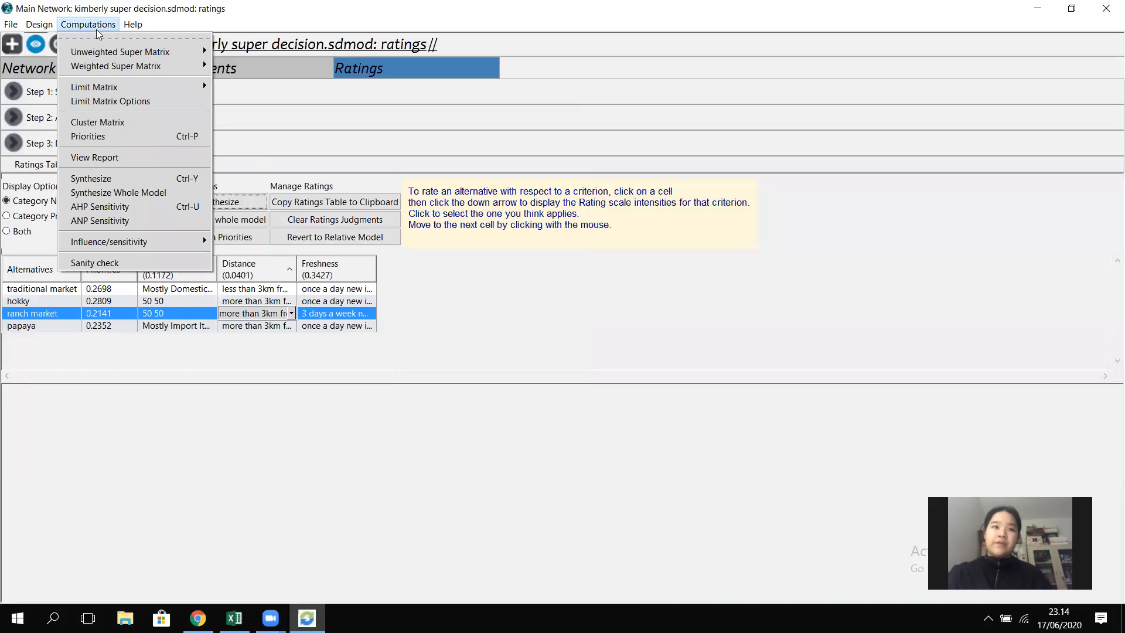
left_click(136, 207)
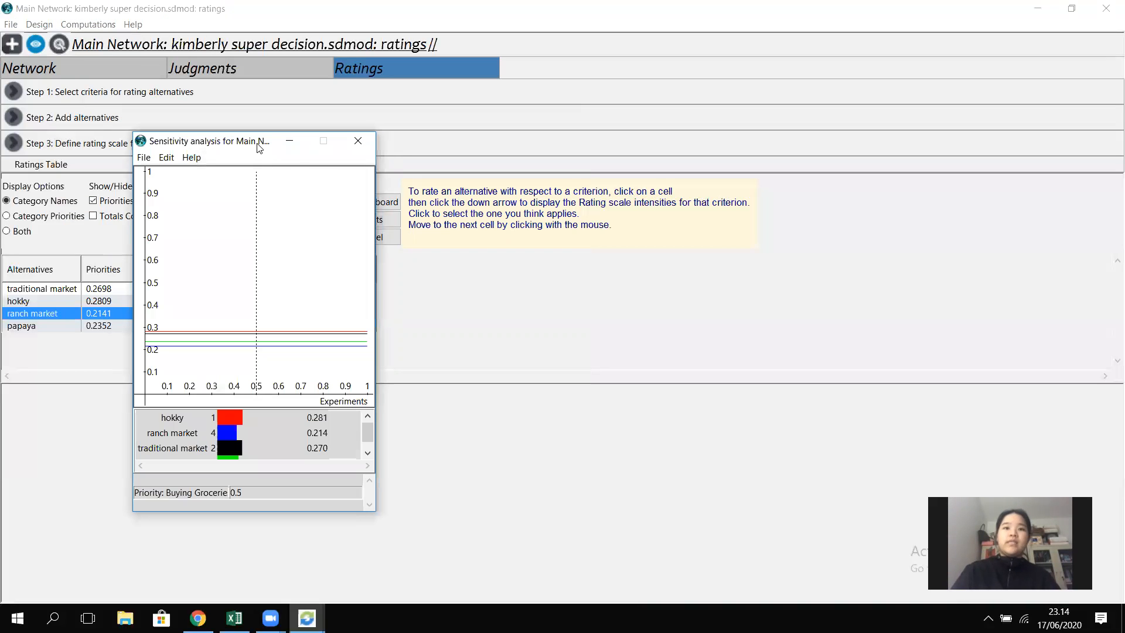
left_click_drag(258, 146, 540, 78)
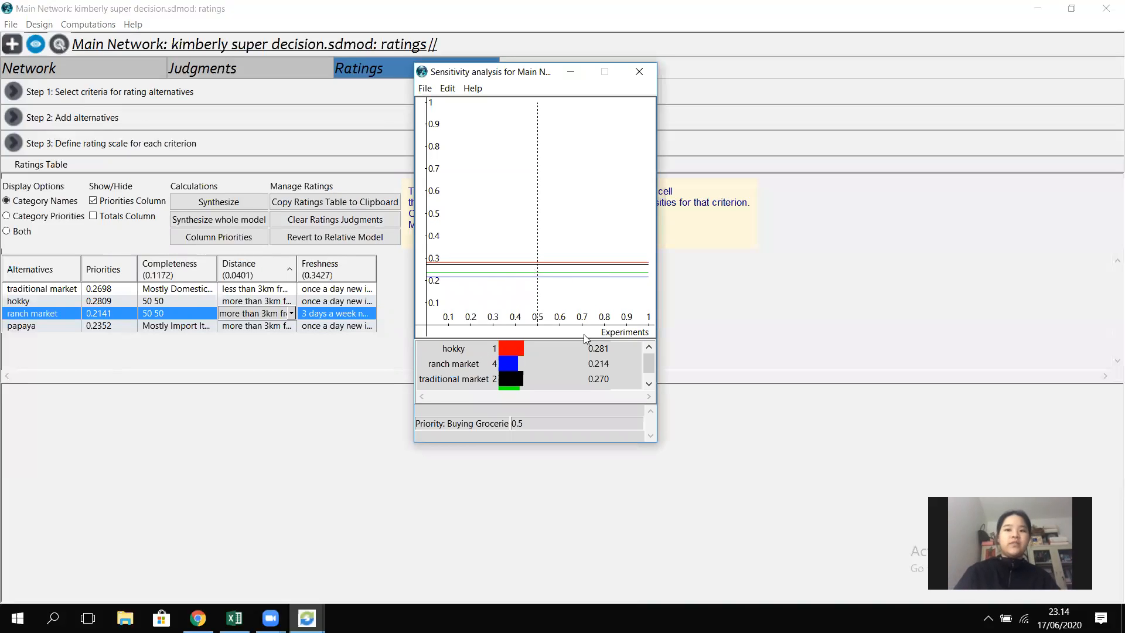
left_click(650, 384)
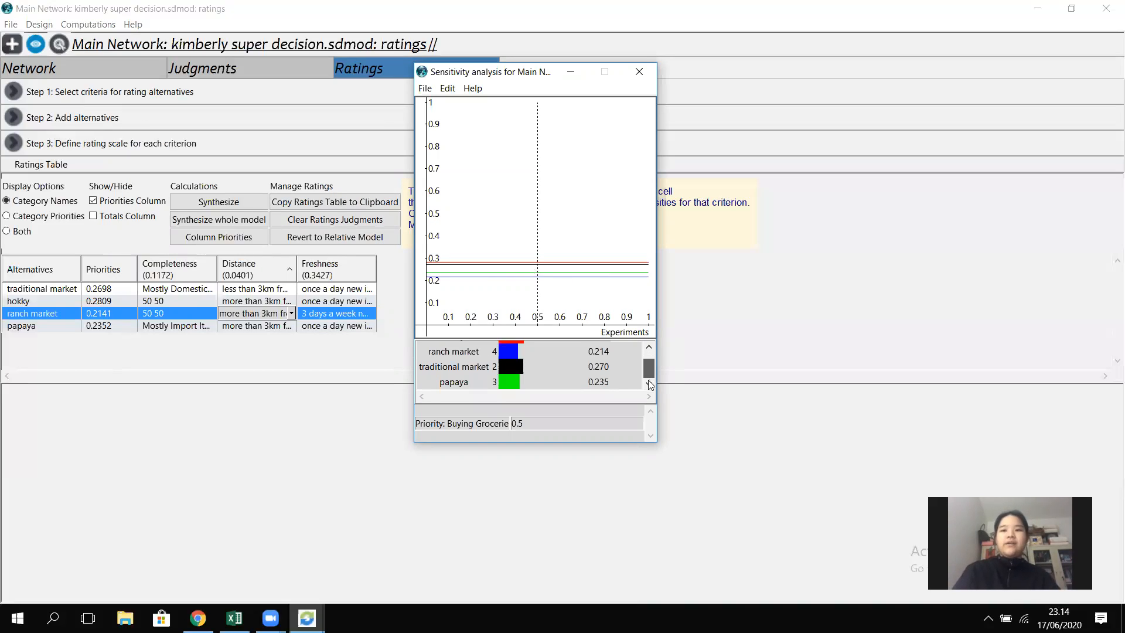
left_click(649, 348)
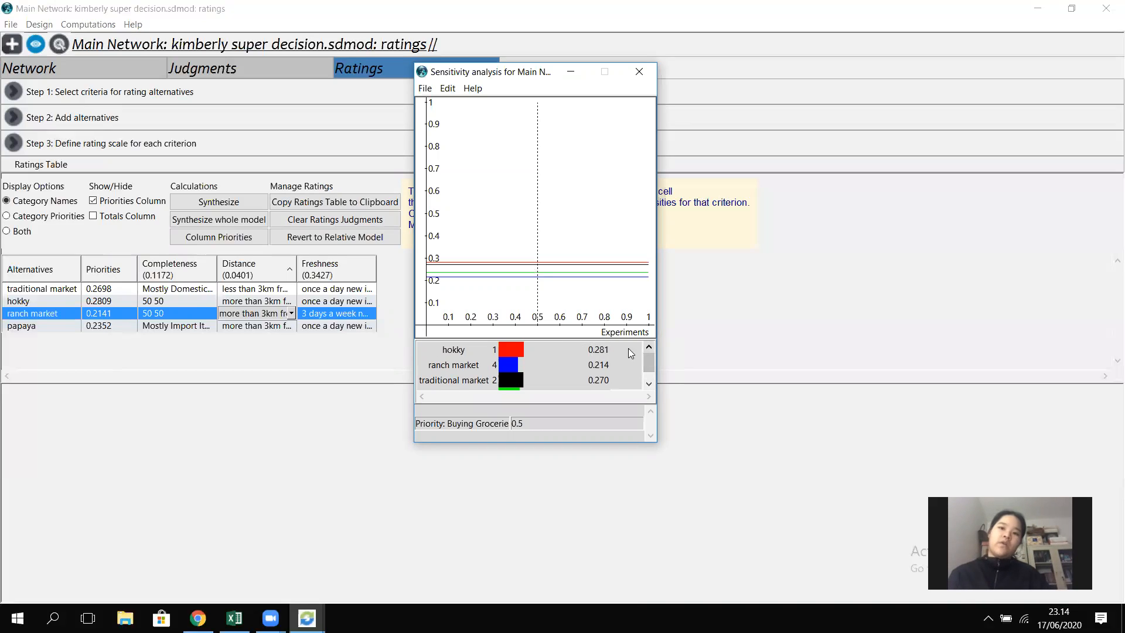
left_click(649, 383)
left_click(649, 348)
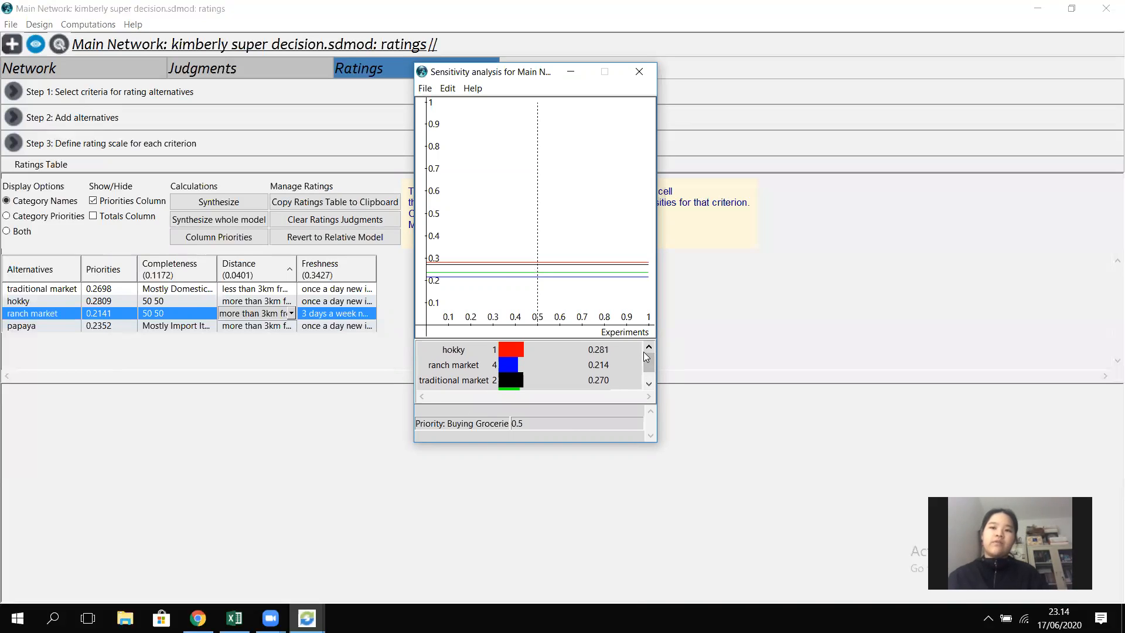
left_click(640, 73)
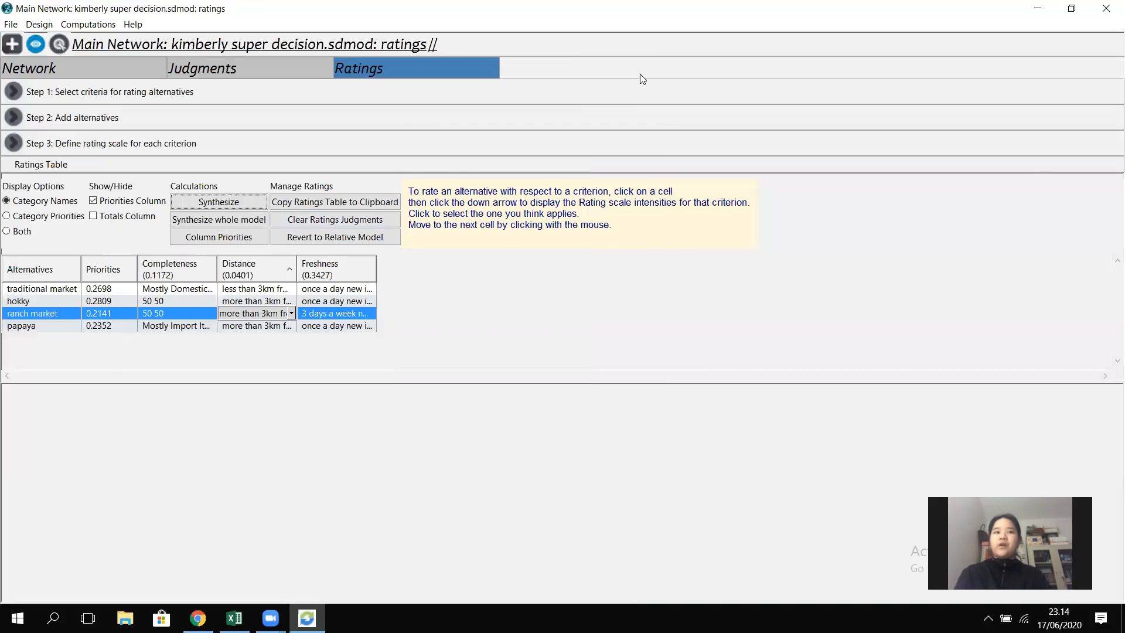